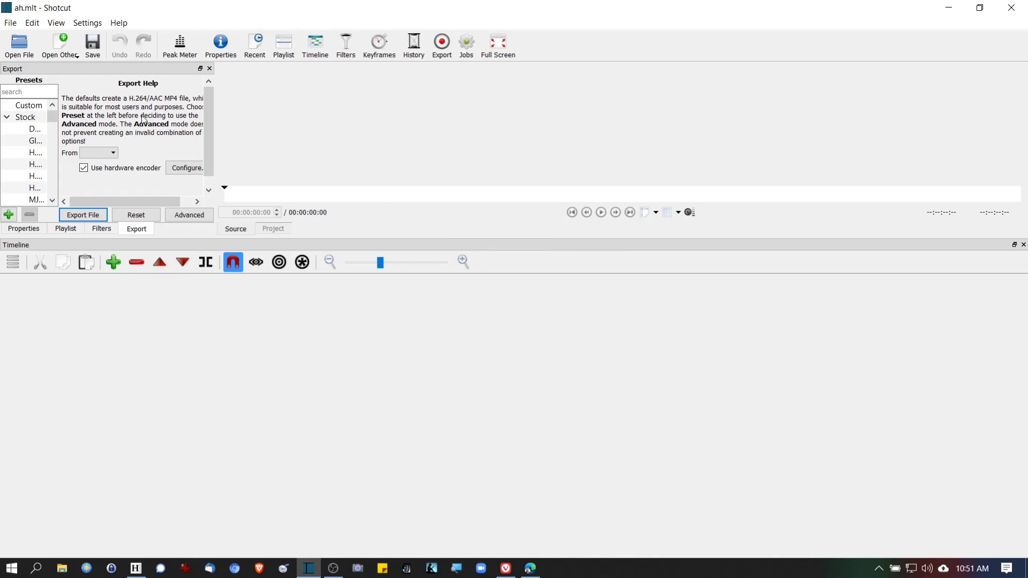
pyautogui.click(10, 24)
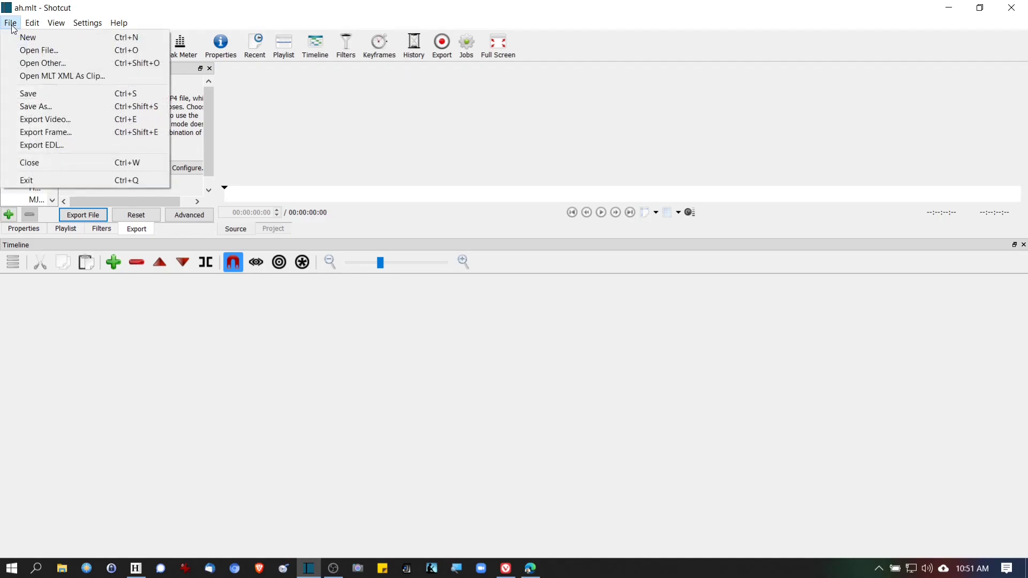
pyautogui.moveTo(54, 29)
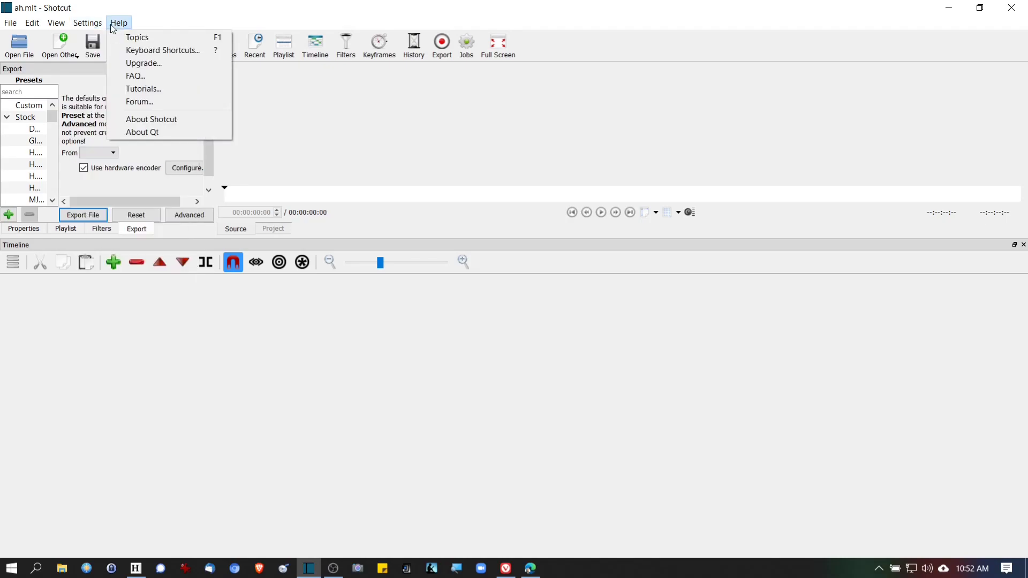
pyautogui.click(163, 21)
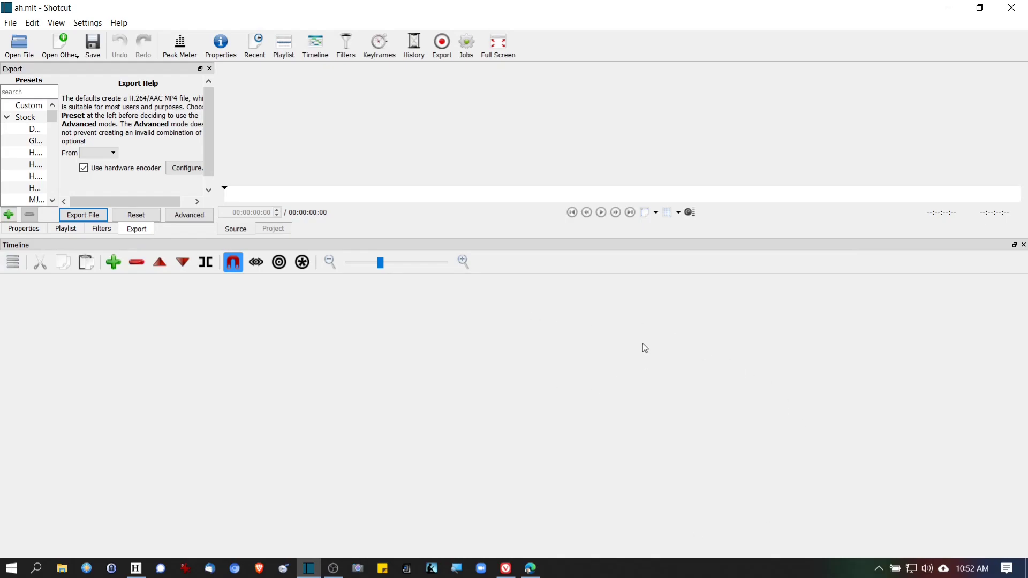
# Add one audio track and one video track to the empty timeline
pyautogui.click(17, 265)
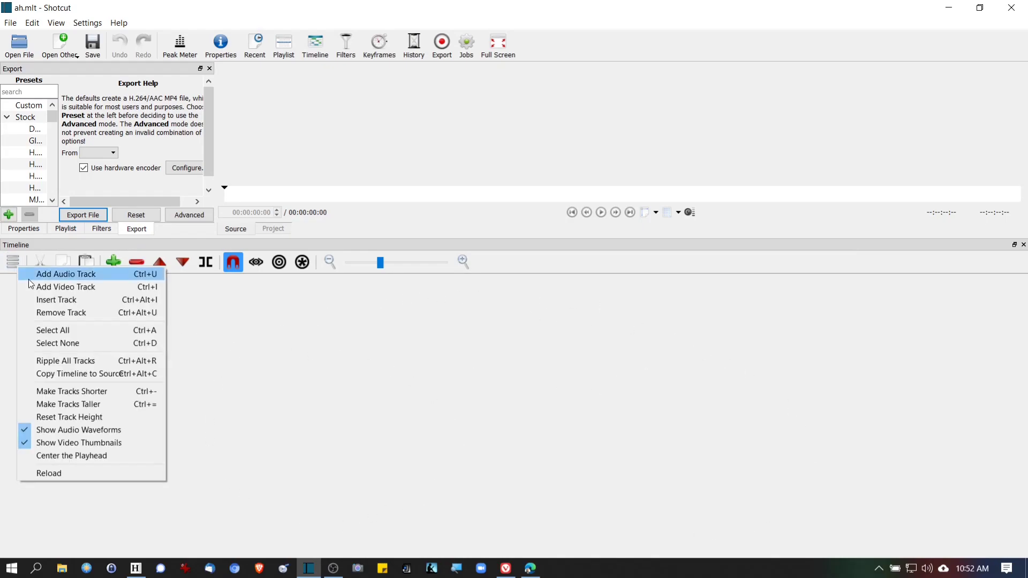
pyautogui.click(32, 276)
pyautogui.click(17, 265)
pyautogui.click(32, 287)
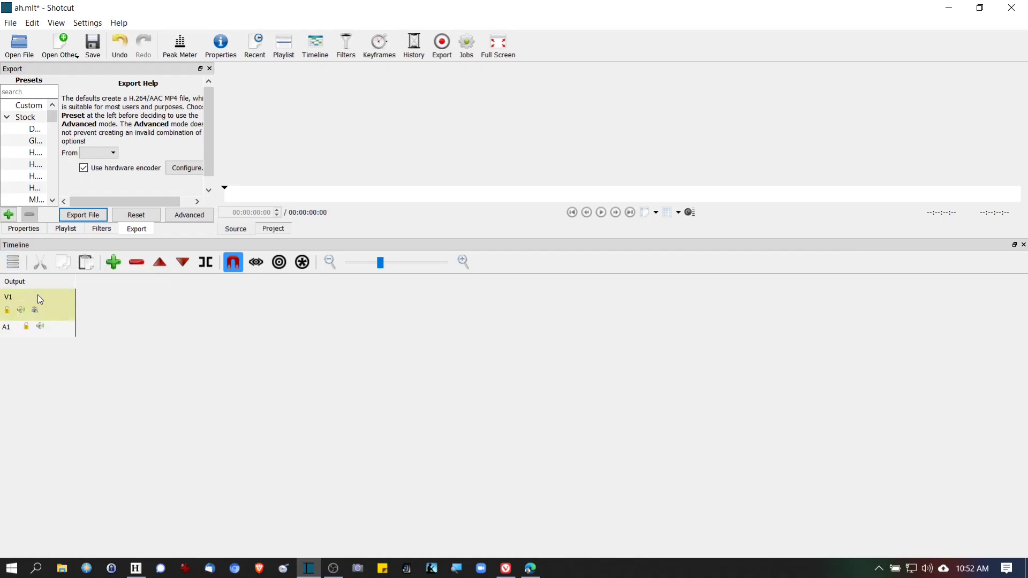
pyautogui.click(16, 263)
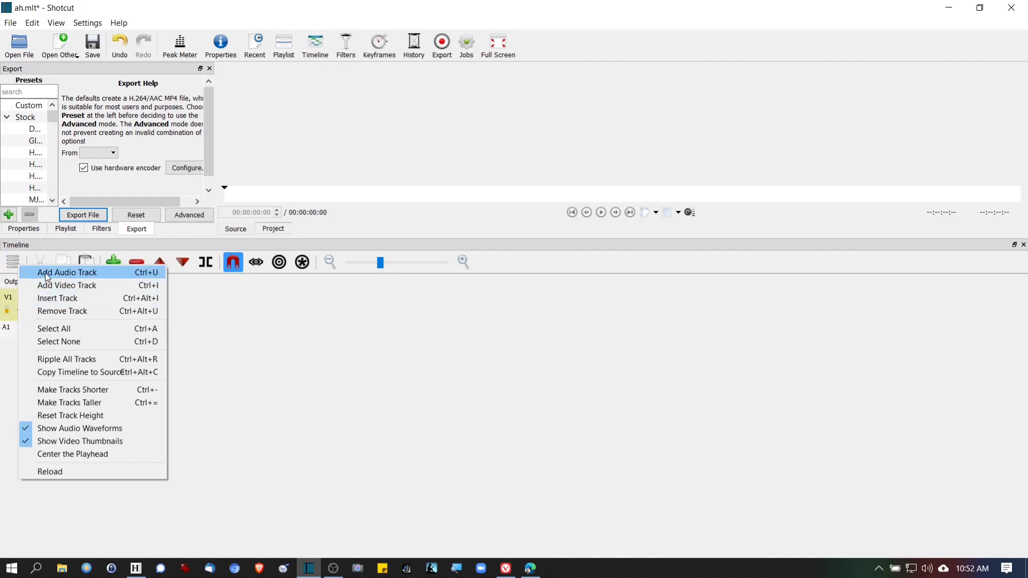
pyautogui.click(318, 339)
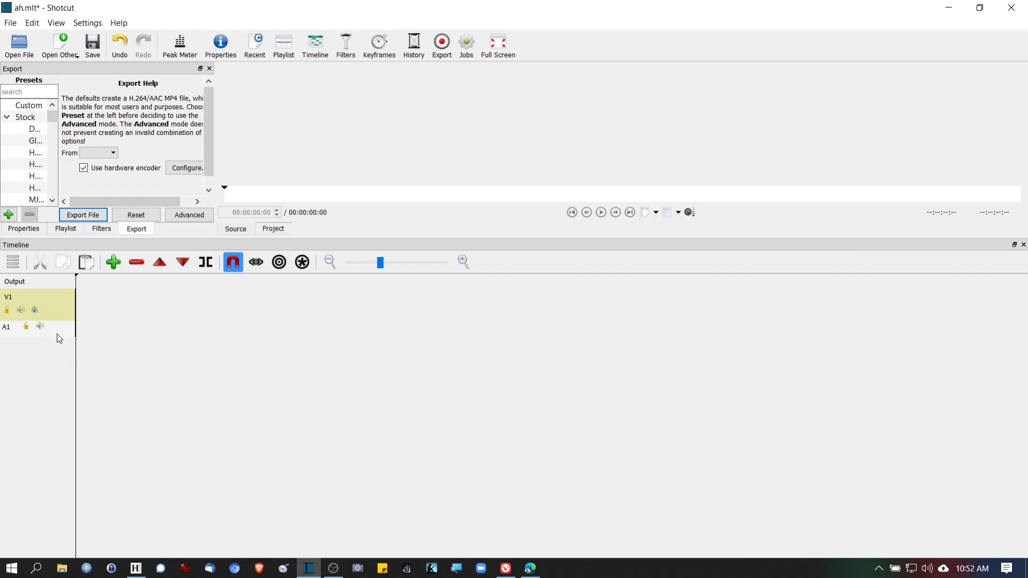
# Add a second audio track and a second video track to the timeline
pyautogui.click(17, 267)
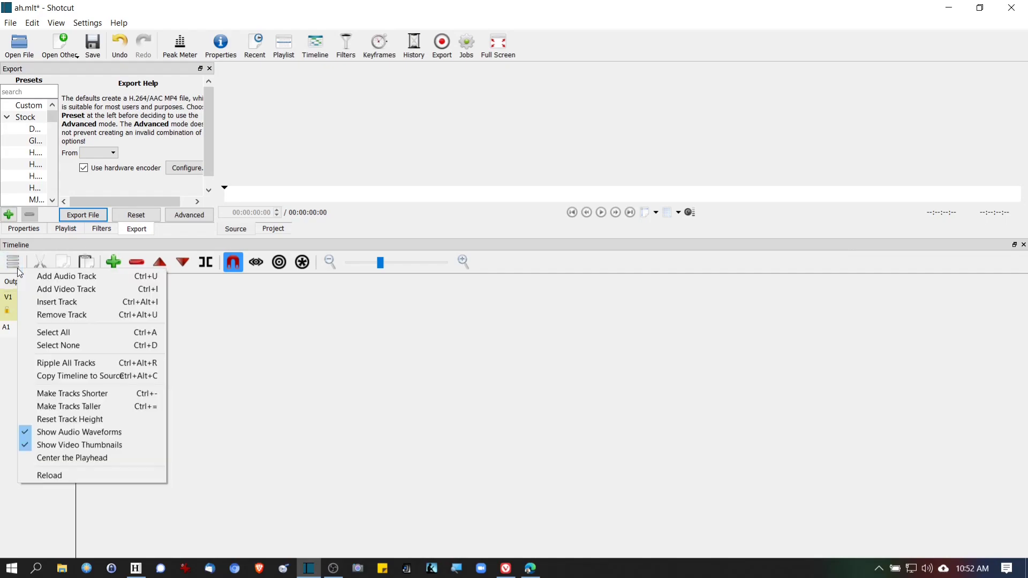
pyautogui.click(59, 276)
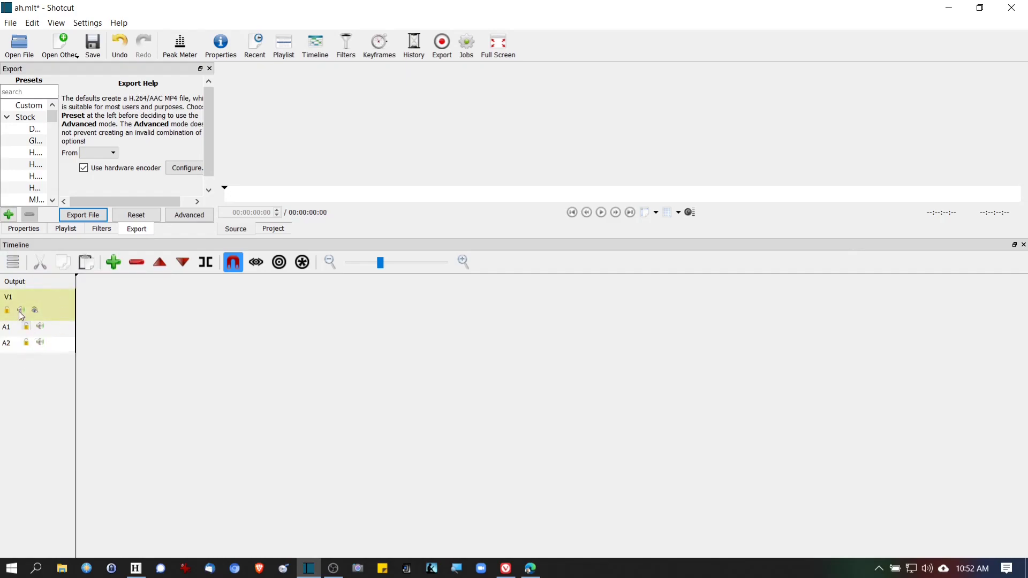
pyautogui.click(13, 263)
pyautogui.click(27, 282)
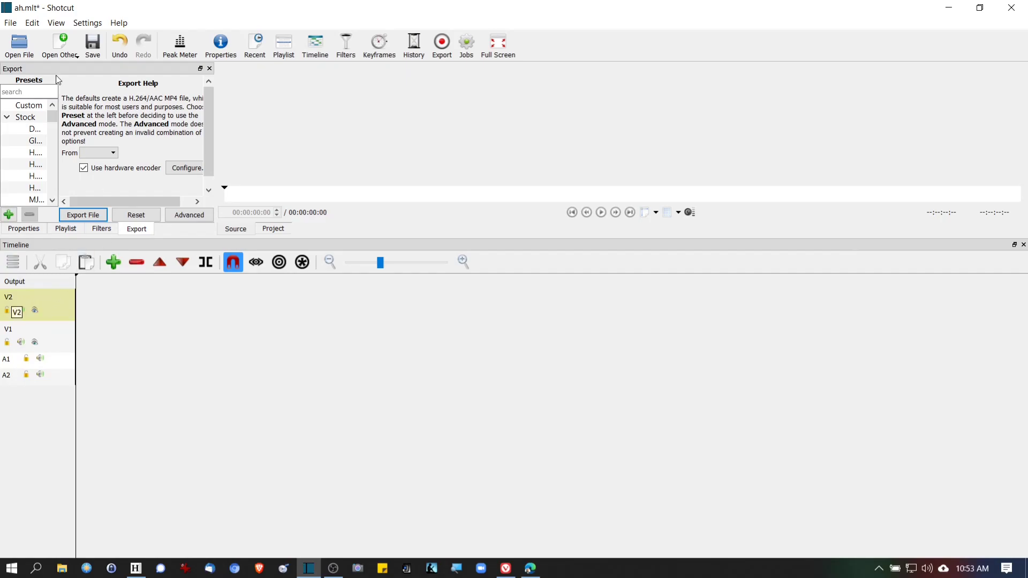
# Open SplitVideos_P1.mp4 from the Desktop, pause its playback, and place it at the start of track V2
pyautogui.click(24, 49)
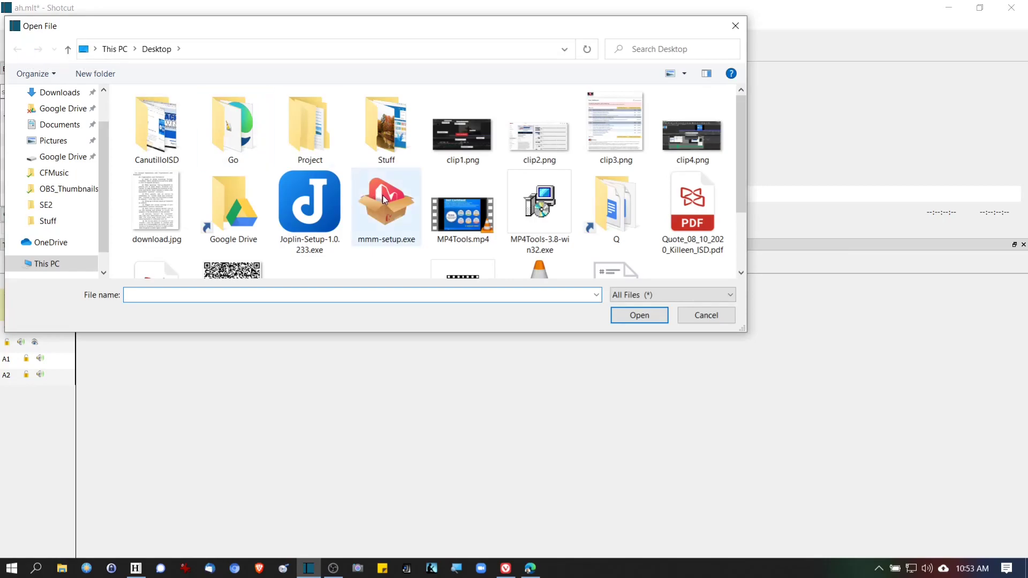
pyautogui.scroll(-1, 383, 199)
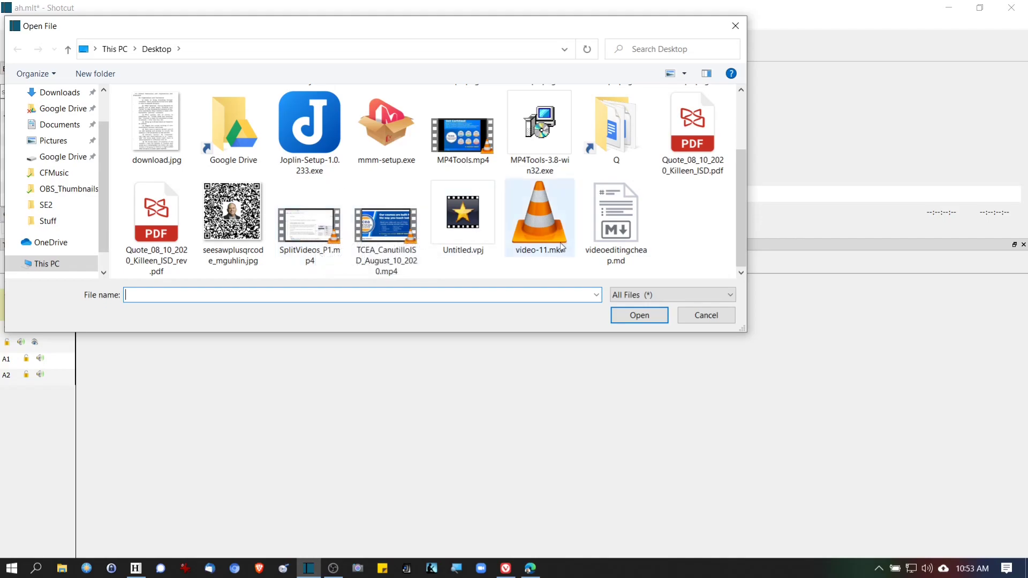
pyautogui.click(319, 236)
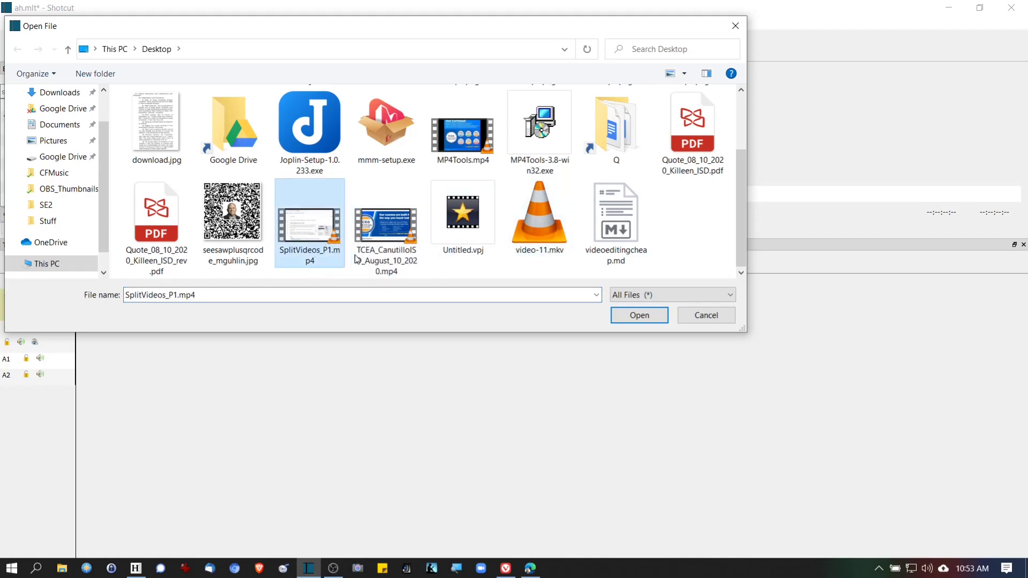
pyautogui.click(642, 316)
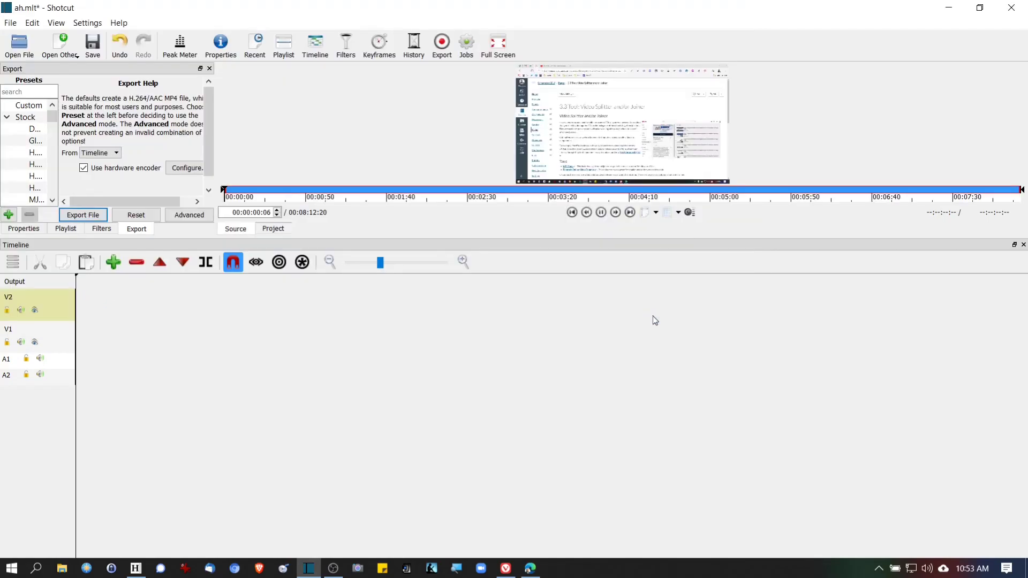
pyautogui.click(601, 212)
pyautogui.moveTo(599, 129); pyautogui.dragTo(81, 308)
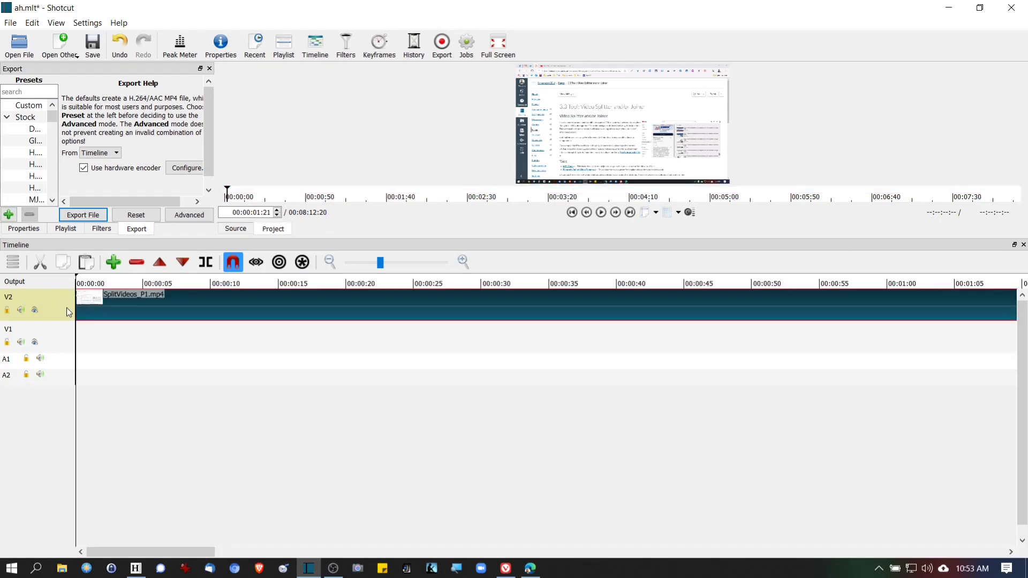
# Rename track V2 as Main Video
pyautogui.doubleClick(10, 298)
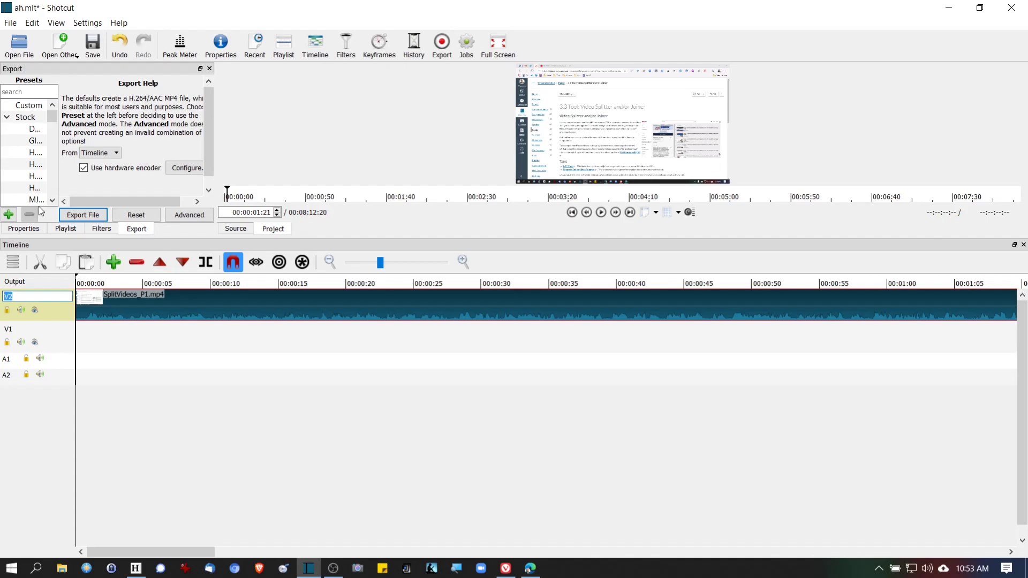
pyautogui.write('Main Video')
pyautogui.press('Return')
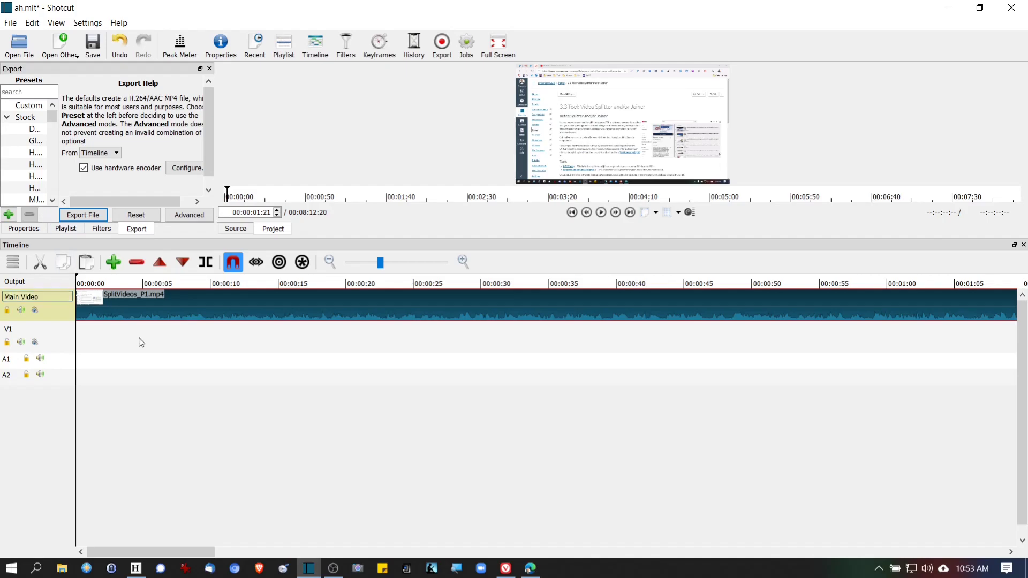
# Move the SplitVideos_P1.mp4 clip to begin at about 5.5 seconds, and return the playhead to the timeline's start
pyautogui.moveTo(120, 310); pyautogui.dragTo(195, 314)
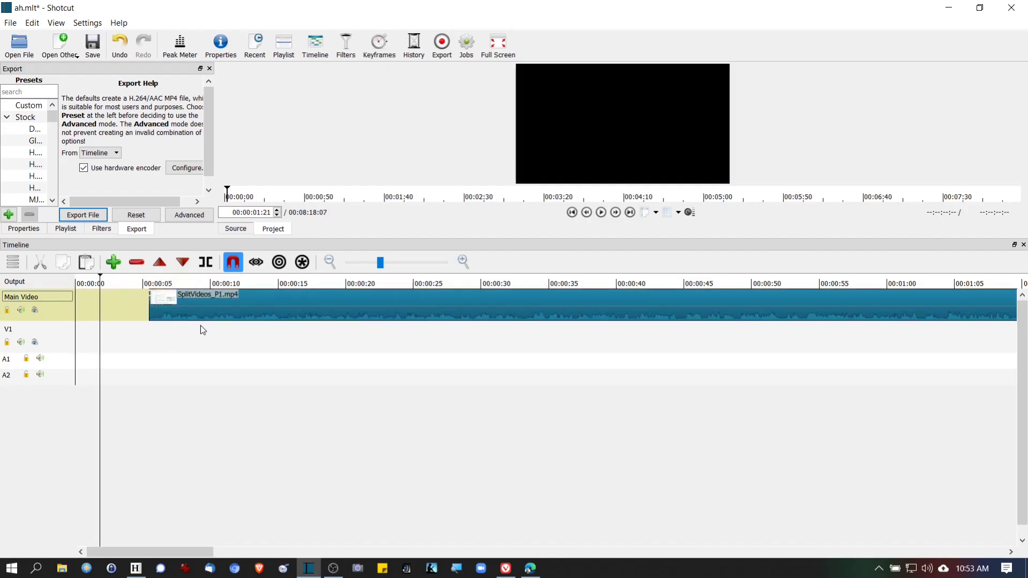
pyautogui.click(77, 280)
pyautogui.moveTo(78, 279); pyautogui.dragTo(75, 284)
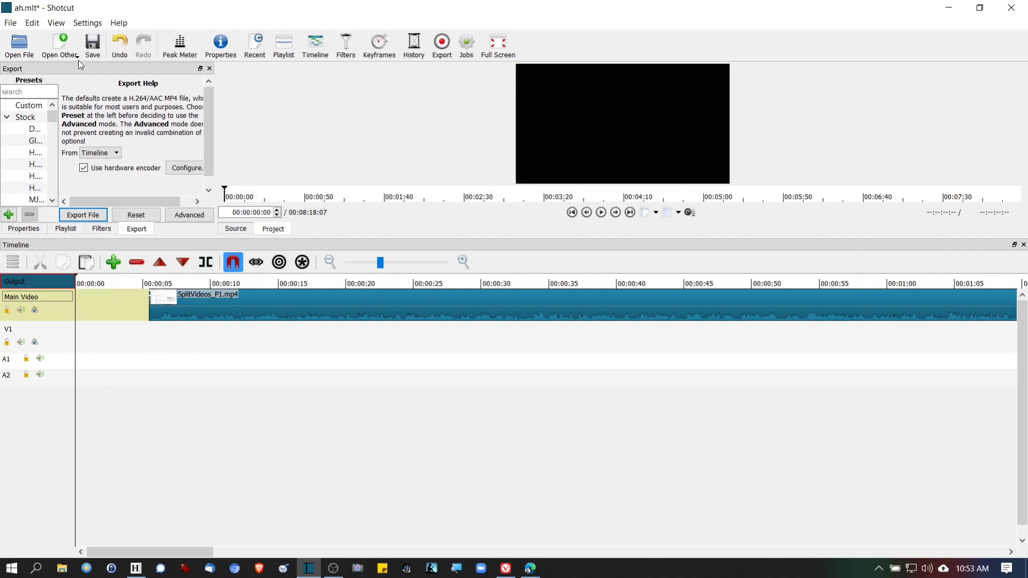
# Open the image Screencasting for educators.png from the OBS_Thumbnails folder inside Google Drive's rDownload folder
pyautogui.click(20, 48)
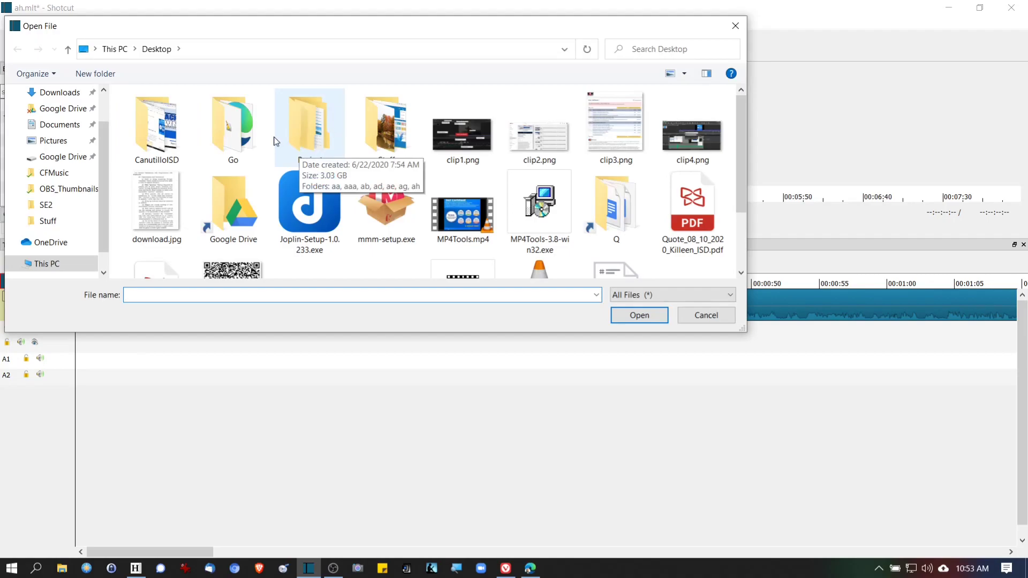
pyautogui.scroll(-1, 428, 155)
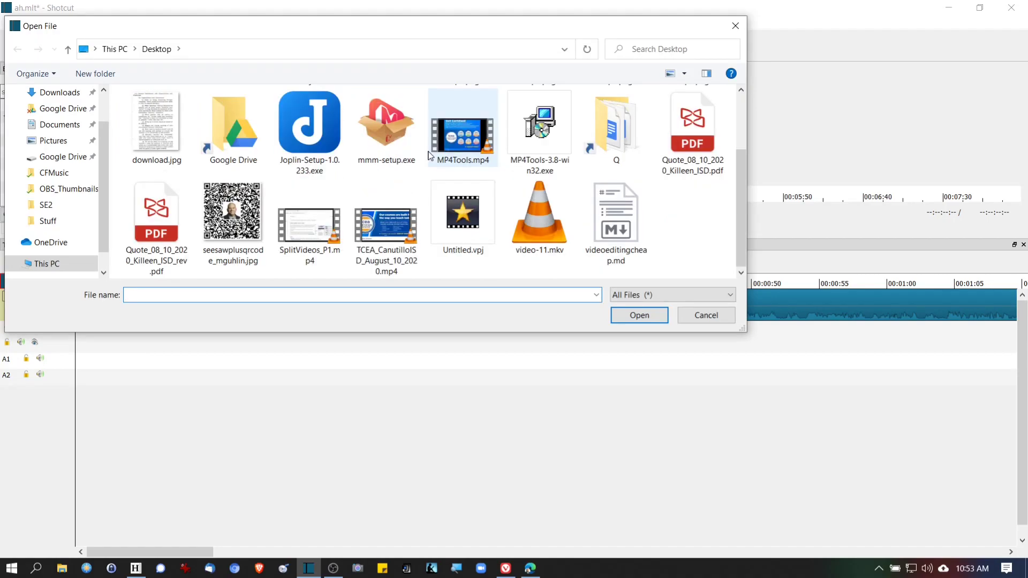
pyautogui.doubleClick(231, 128)
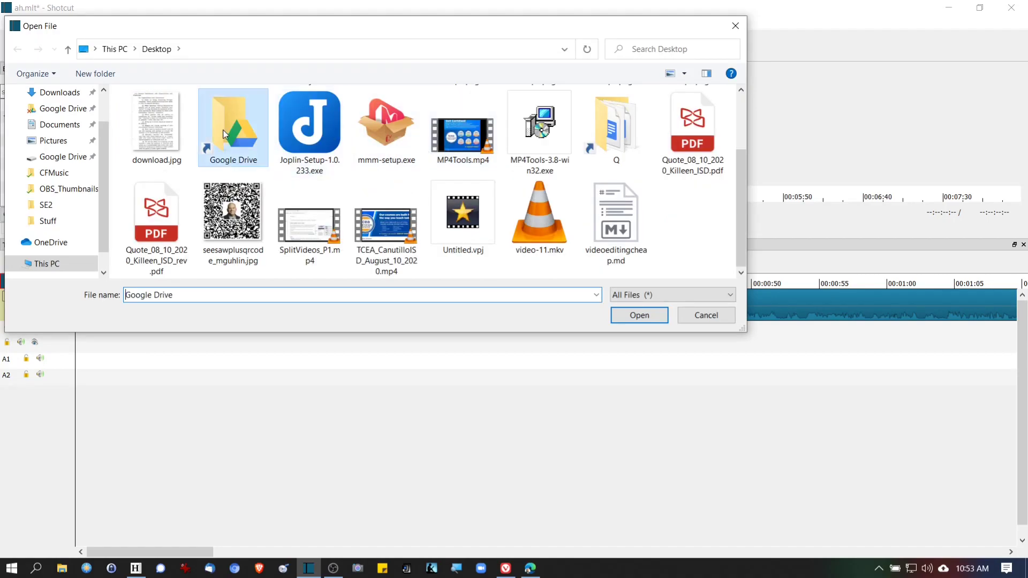
pyautogui.doubleClick(207, 142)
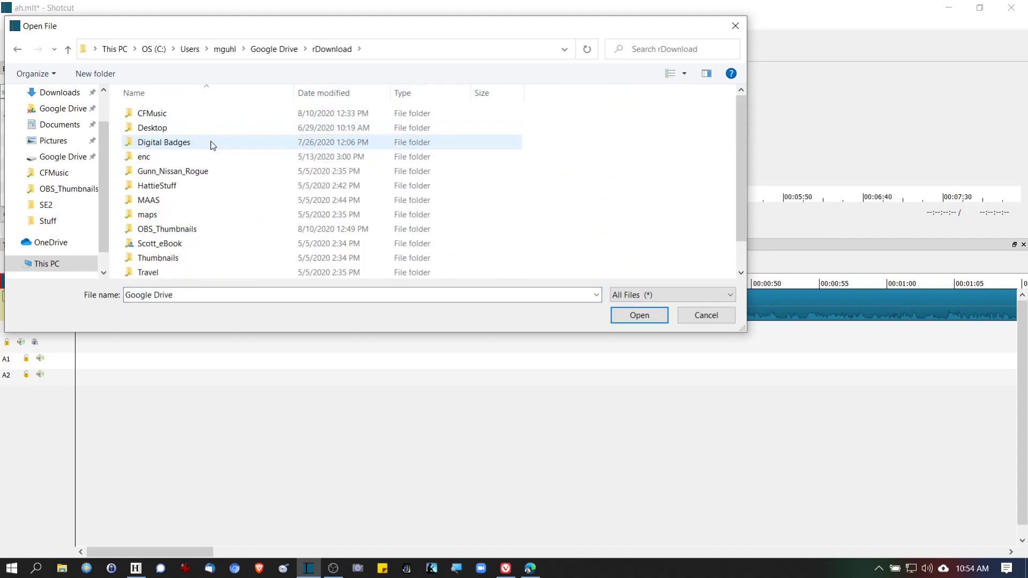
pyautogui.click(188, 229)
pyautogui.doubleClick(187, 229)
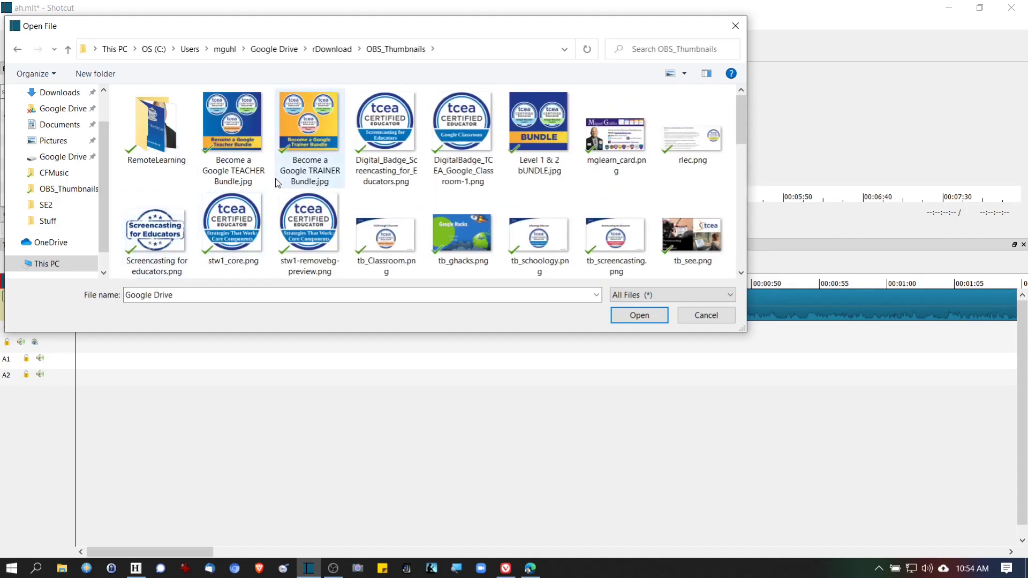
pyautogui.scroll(-2, 503, 175)
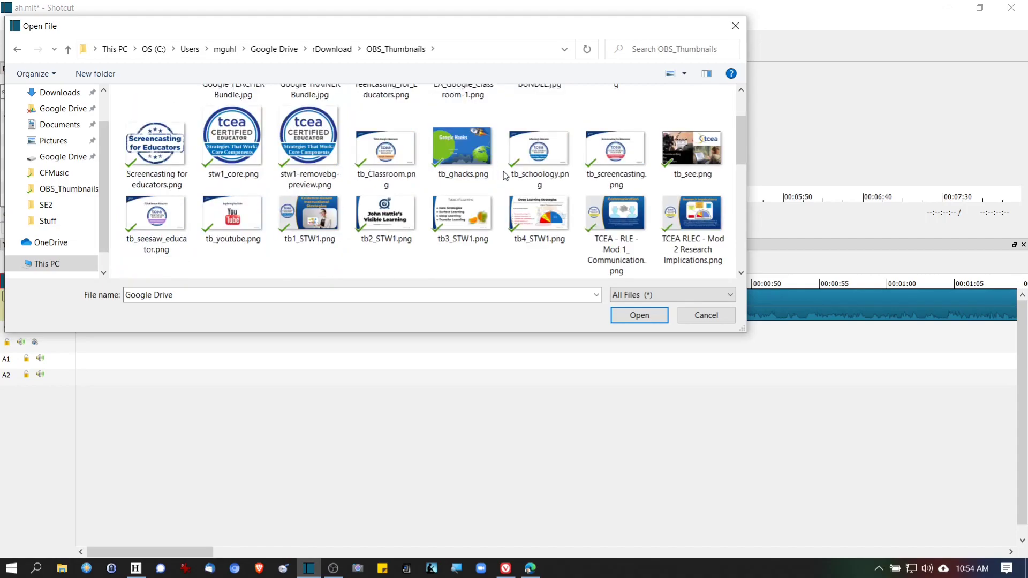
pyautogui.click(170, 151)
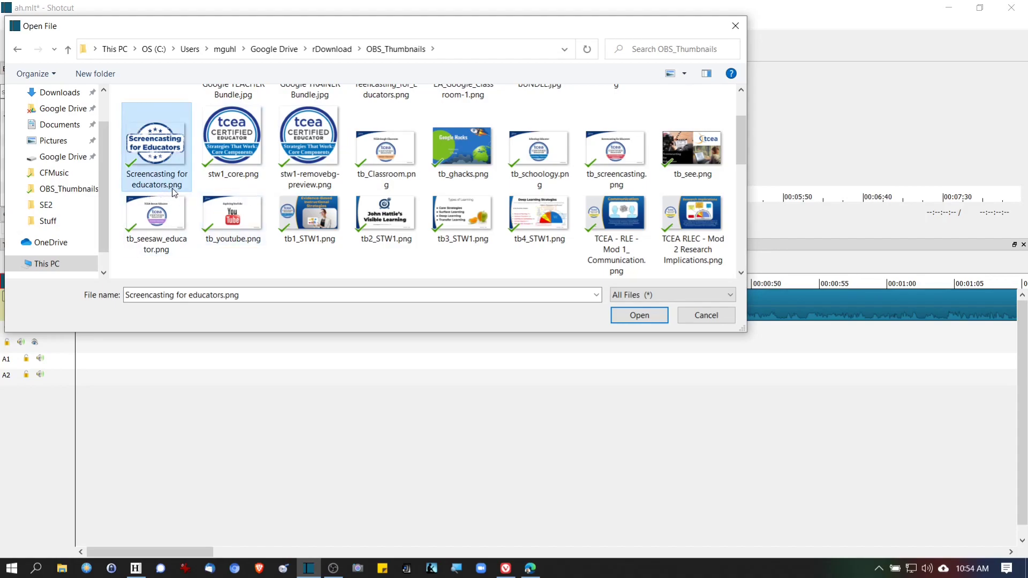
pyautogui.click(630, 313)
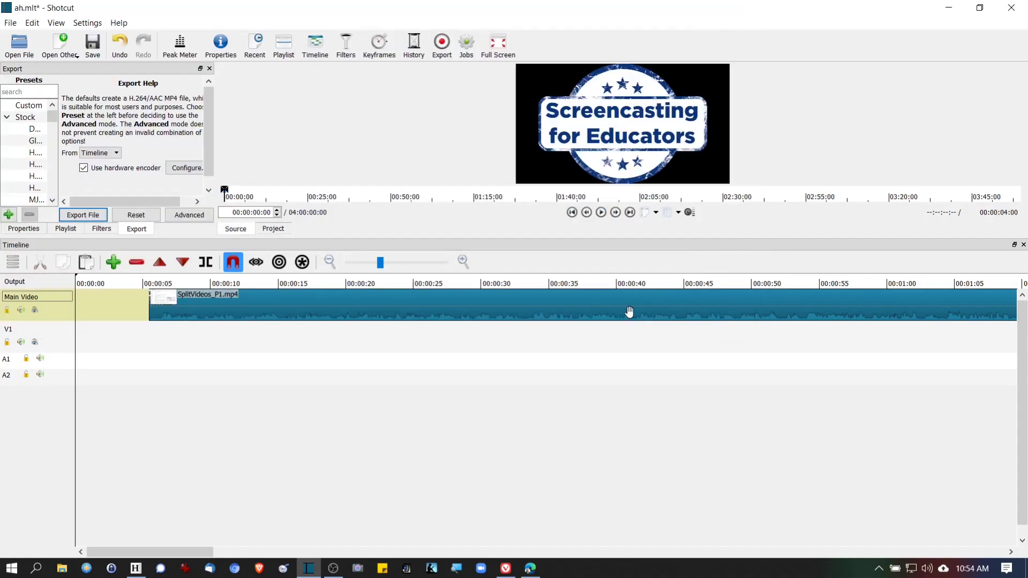
# Place the opened image at the start of track V1 and rename that track Pictures
pyautogui.moveTo(633, 140); pyautogui.dragTo(80, 335)
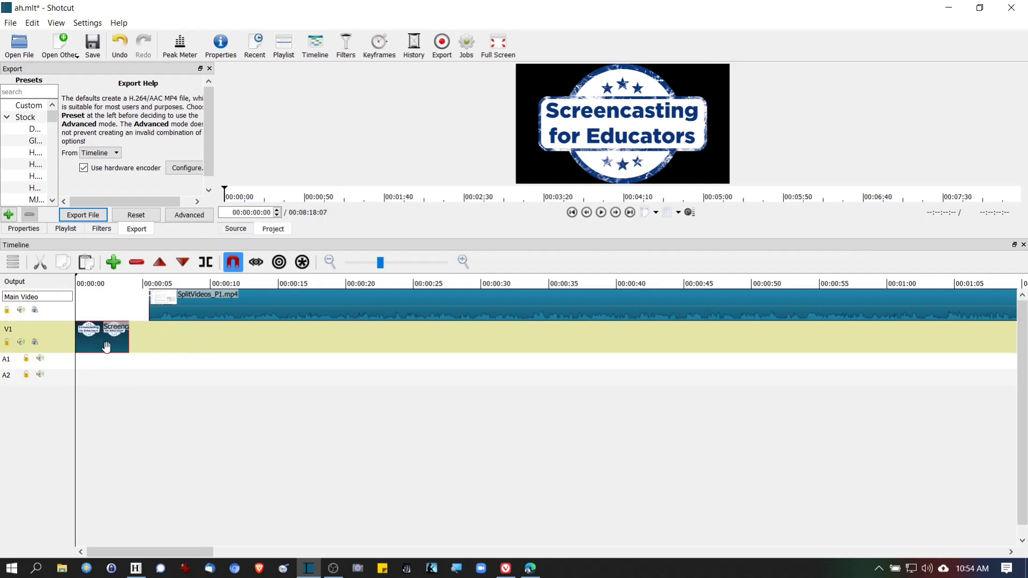
pyautogui.doubleClick(8, 329)
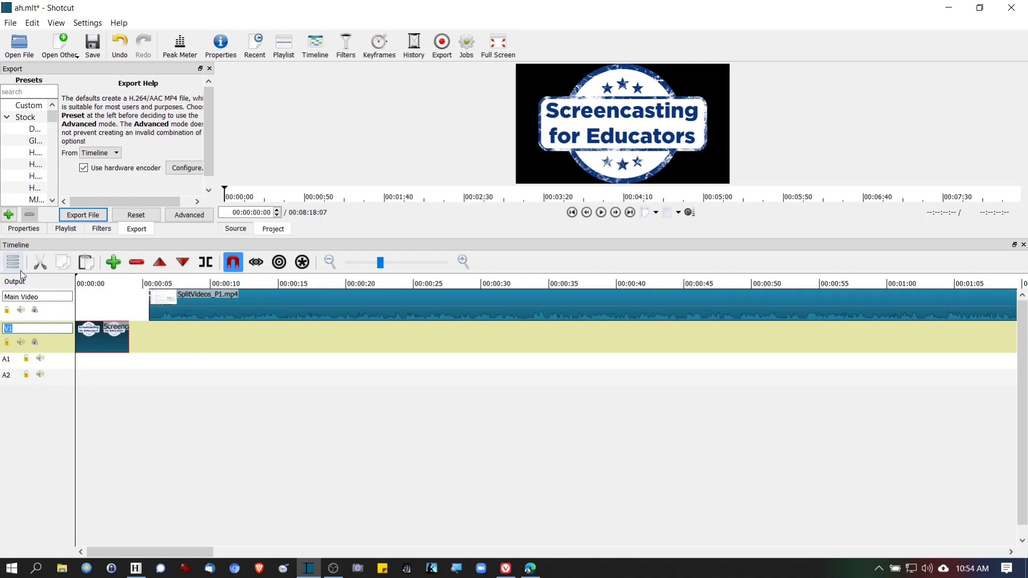
pyautogui.write('Pictures')
pyautogui.press('Return')
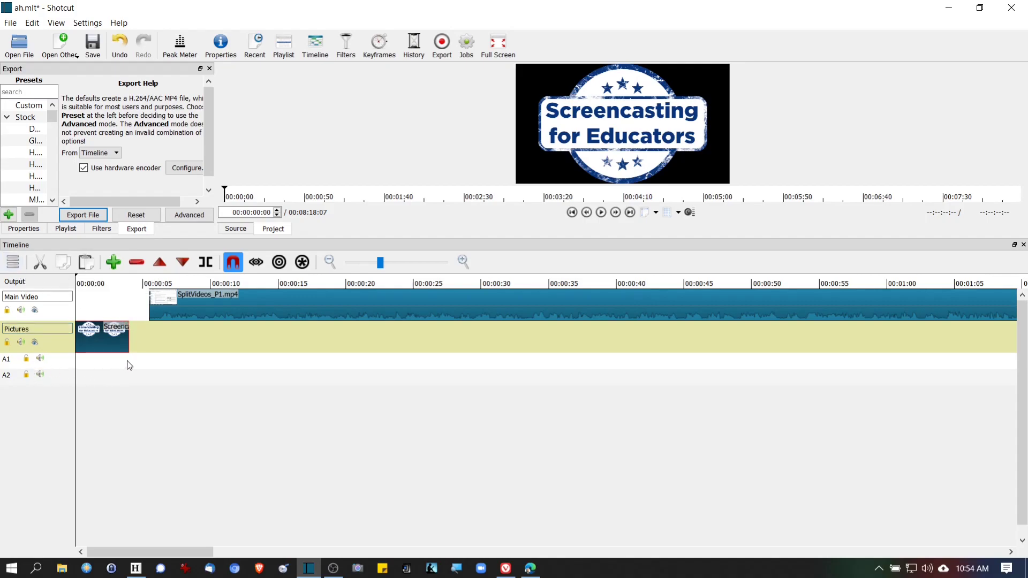
# Open Nimbus.mp3 from the CFMusic folder in rDownload and place it at the start of audio track A1
pyautogui.click(19, 42)
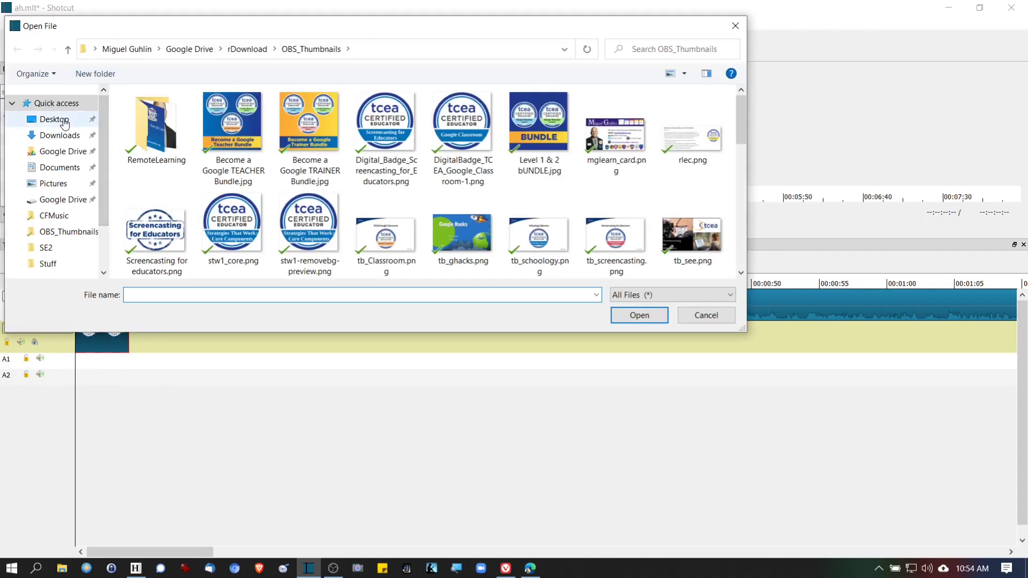
pyautogui.click(247, 48)
pyautogui.doubleClick(167, 111)
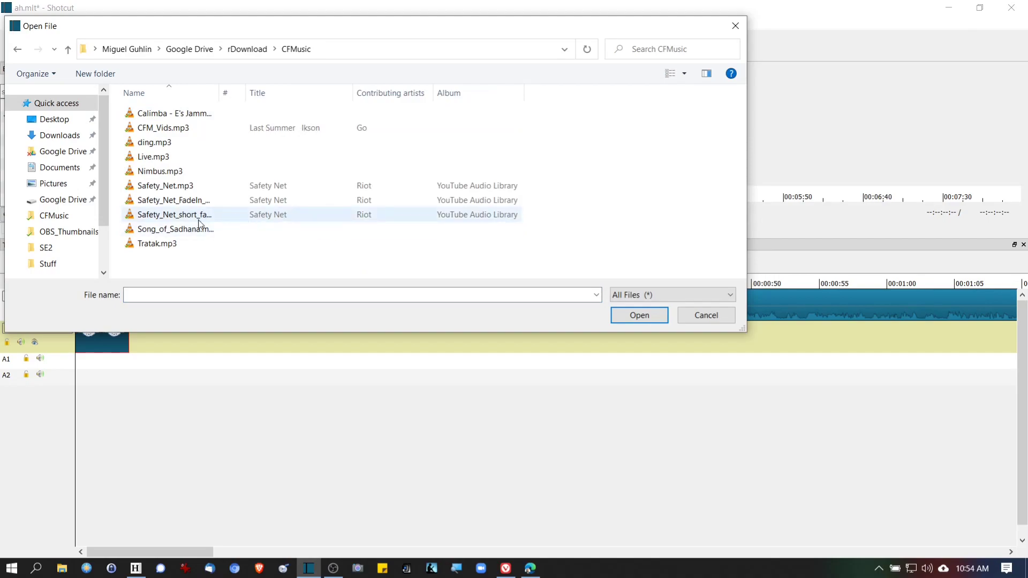
pyautogui.click(178, 175)
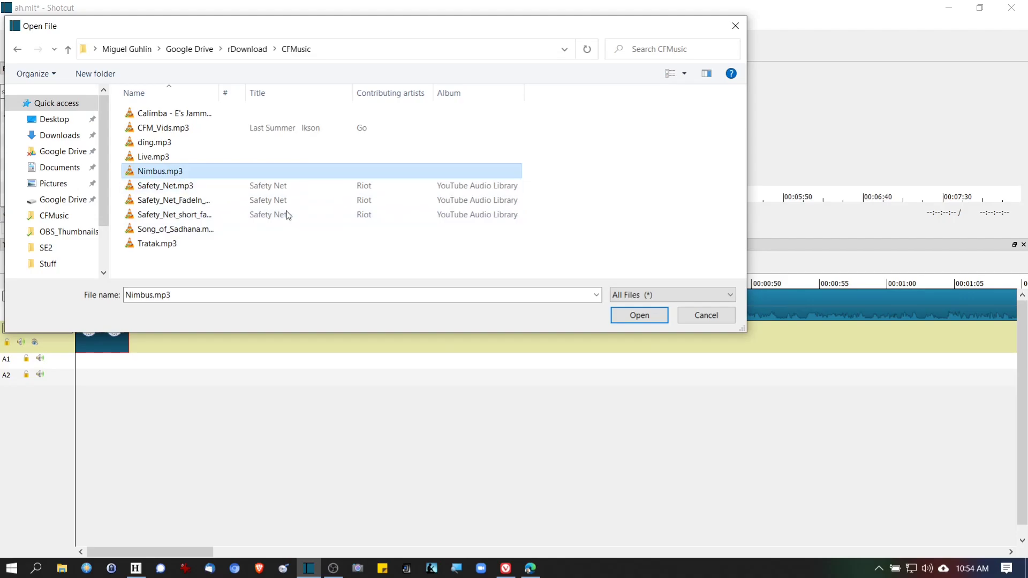
pyautogui.click(638, 319)
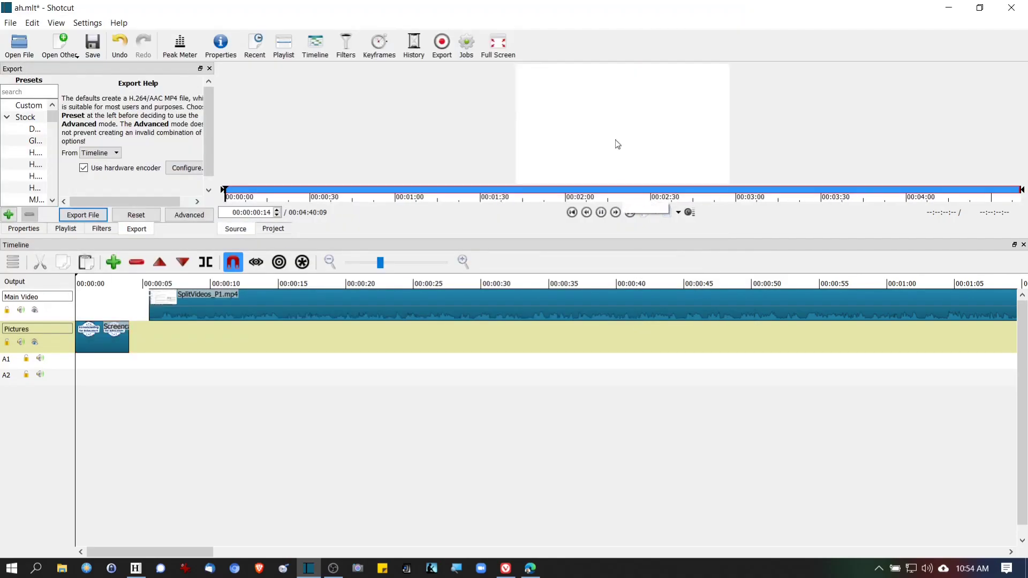
pyautogui.moveTo(615, 143); pyautogui.dragTo(90, 364)
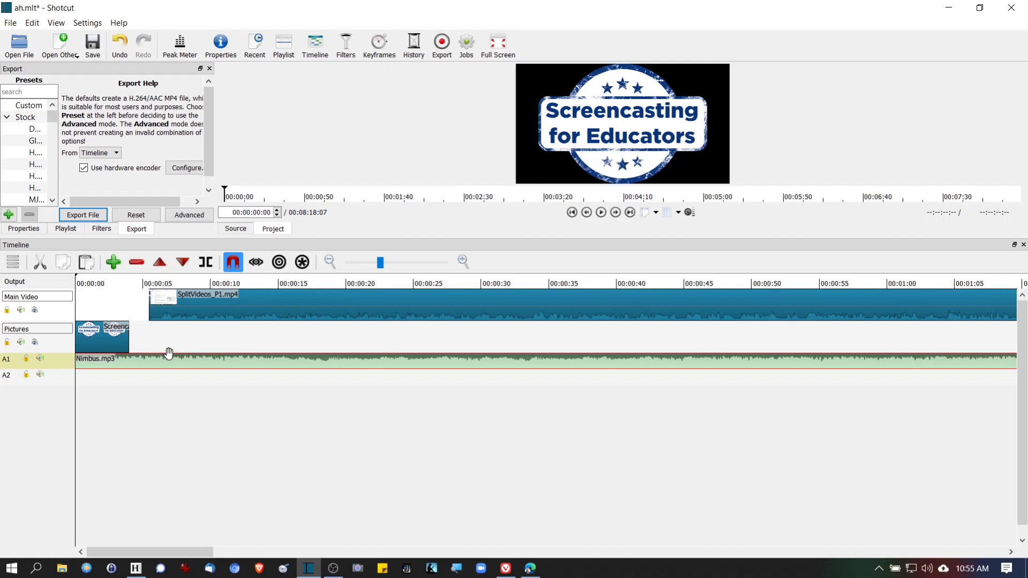
# Move the SplitVideos_P1.mp4 clip to begin where the title picture ends, at 4 seconds, and play the opening
pyautogui.moveTo(182, 314); pyautogui.dragTo(159, 316)
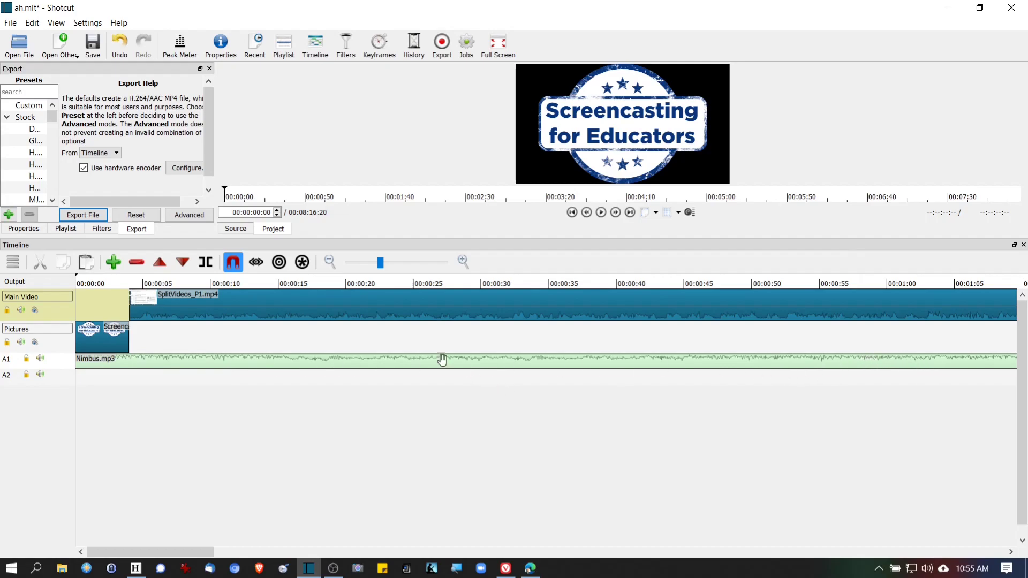
pyautogui.click(161, 308)
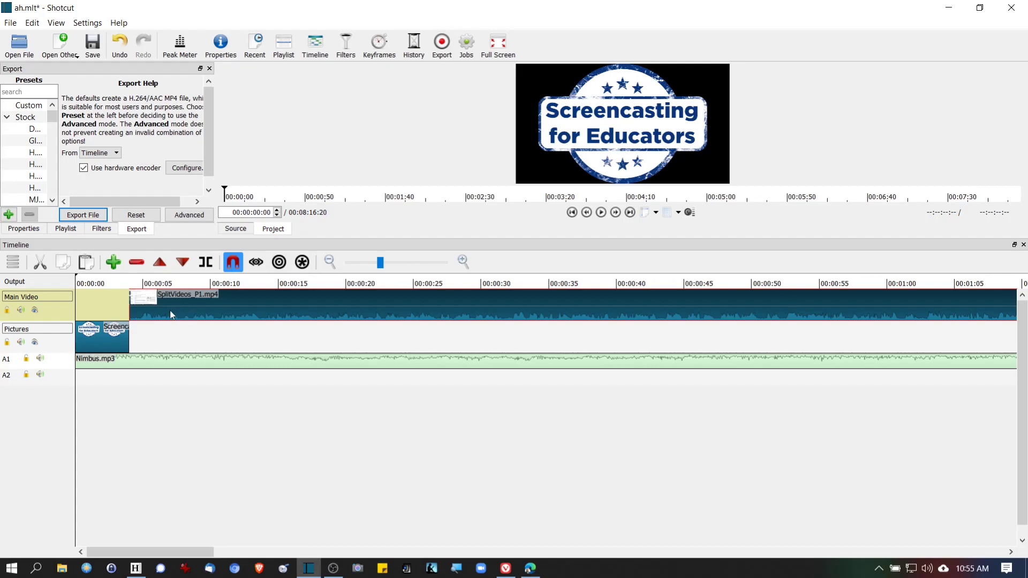
pyautogui.click(600, 212)
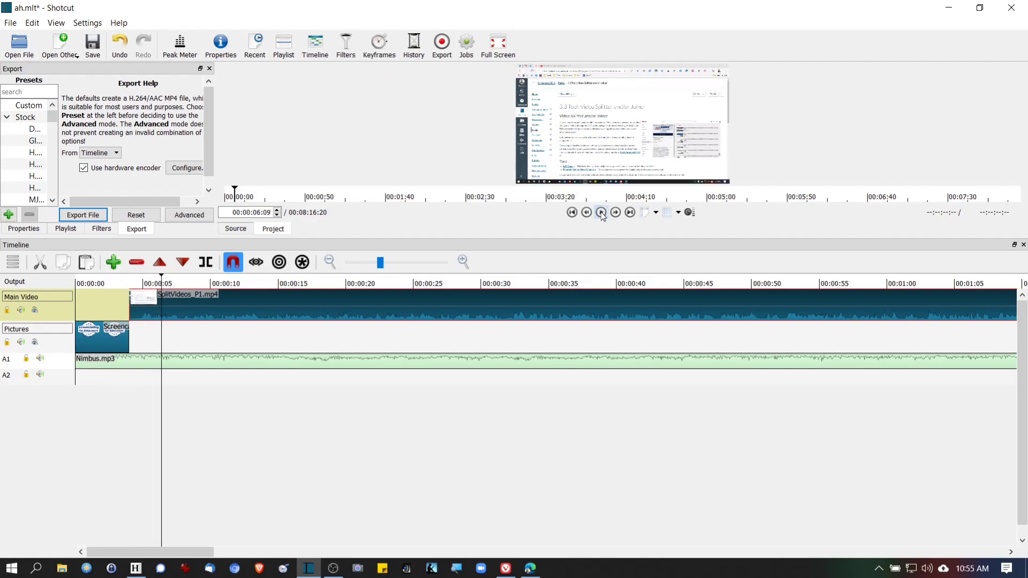
# Split the Nimbus.mp3 clip on track A1 at 00:00:04:00, where the title picture ends
pyautogui.click(127, 363)
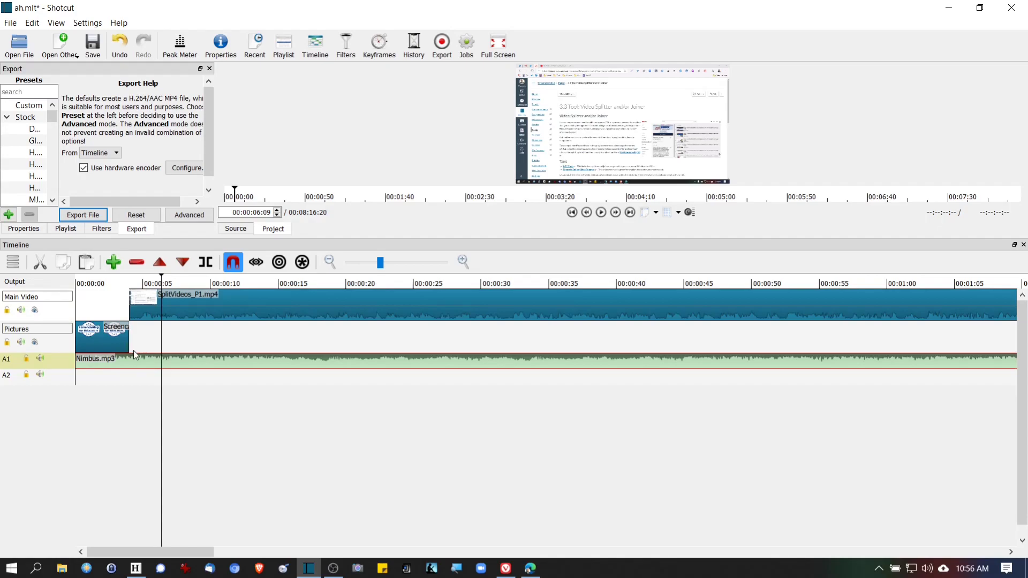
pyautogui.click(131, 279)
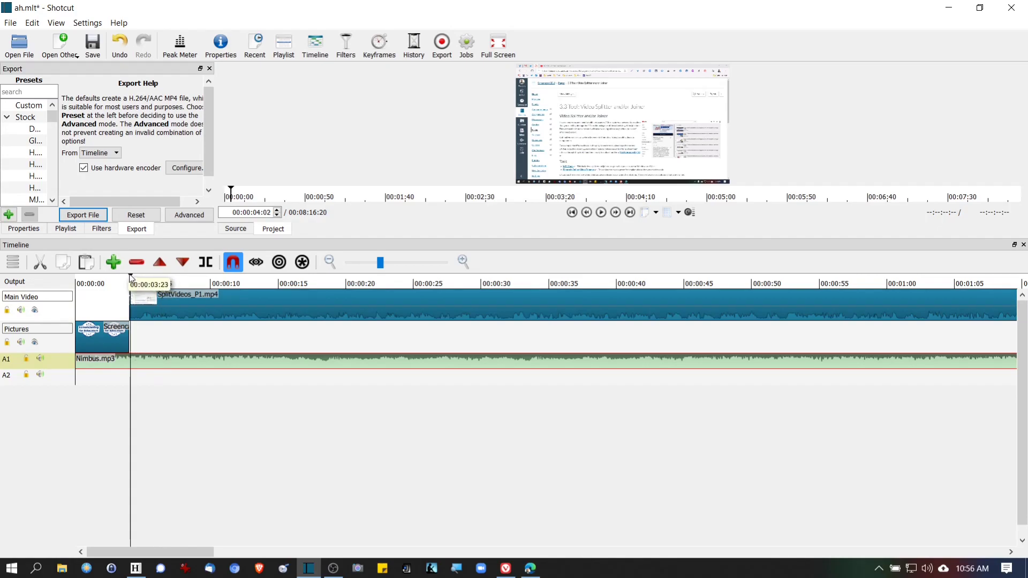
pyautogui.press('Left')
pyautogui.press('Left')
pyautogui.press('Left')
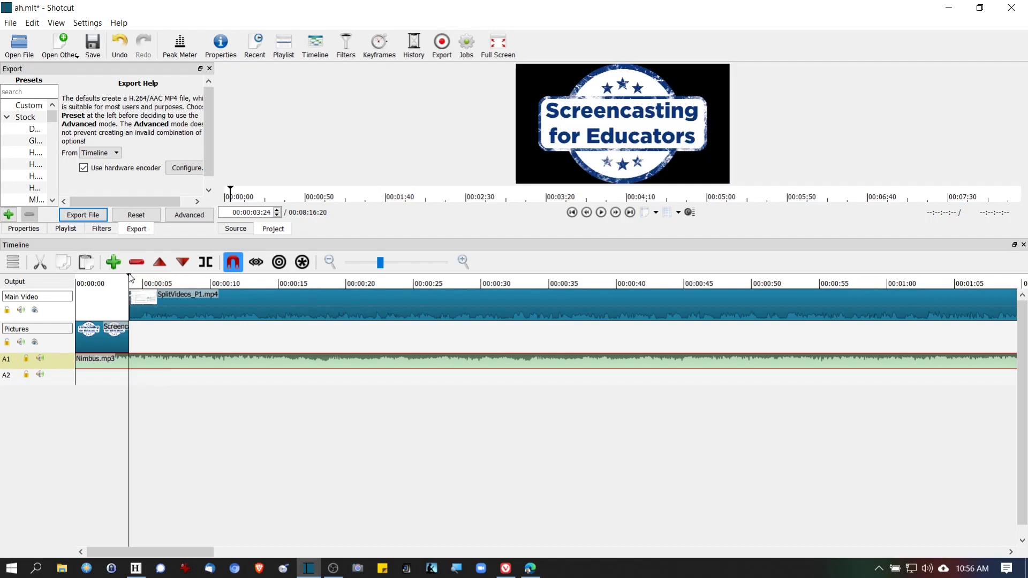
pyautogui.press('Right')
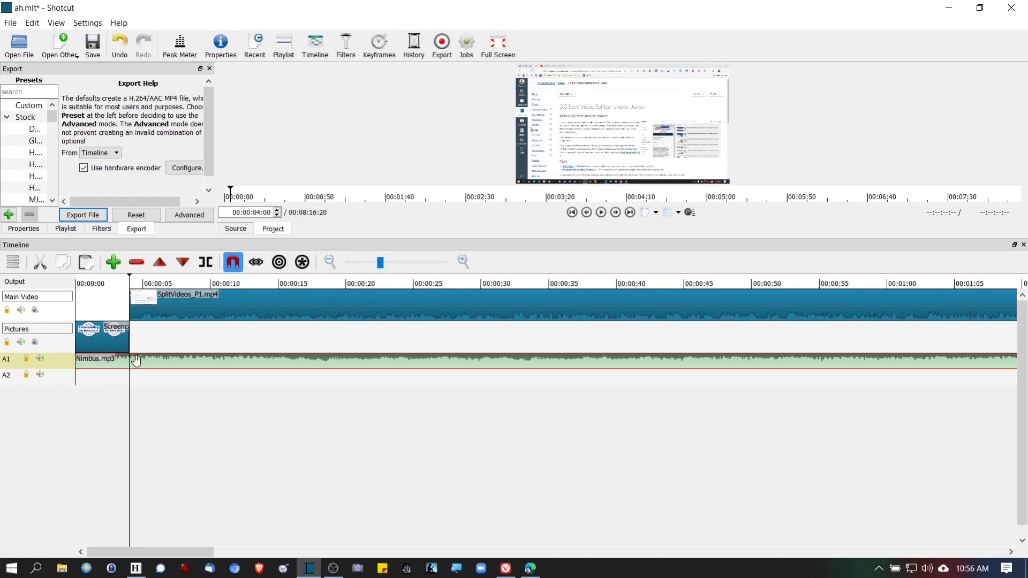
pyautogui.click(207, 263)
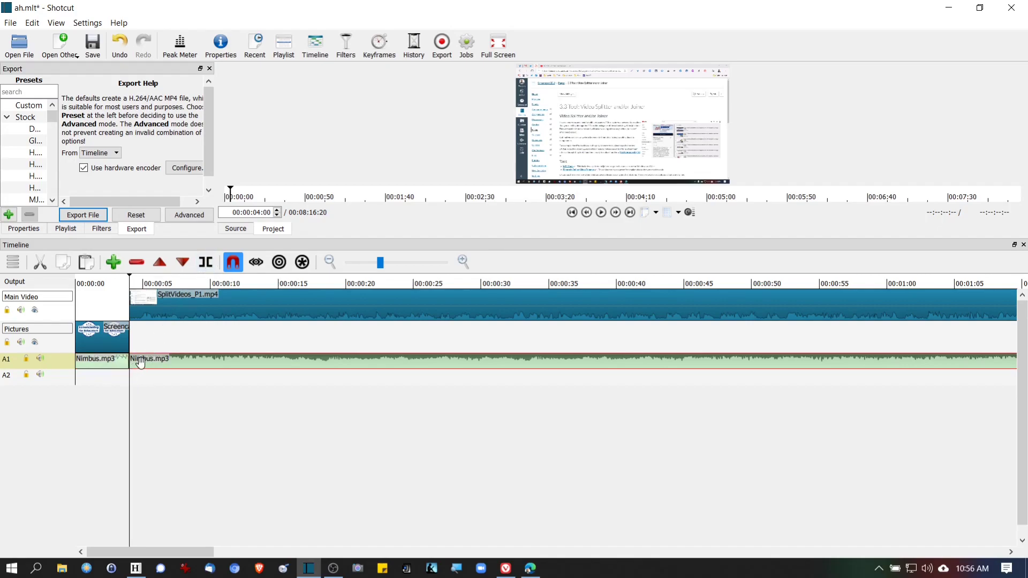
# Separate the second part of Nimbus.mp3 from the first and remove it from track A1
pyautogui.moveTo(140, 363)
pyautogui.mouseDown()
pyautogui.moveTo(143, 334)
pyautogui.moveTo(152, 363)
pyautogui.mouseUp()
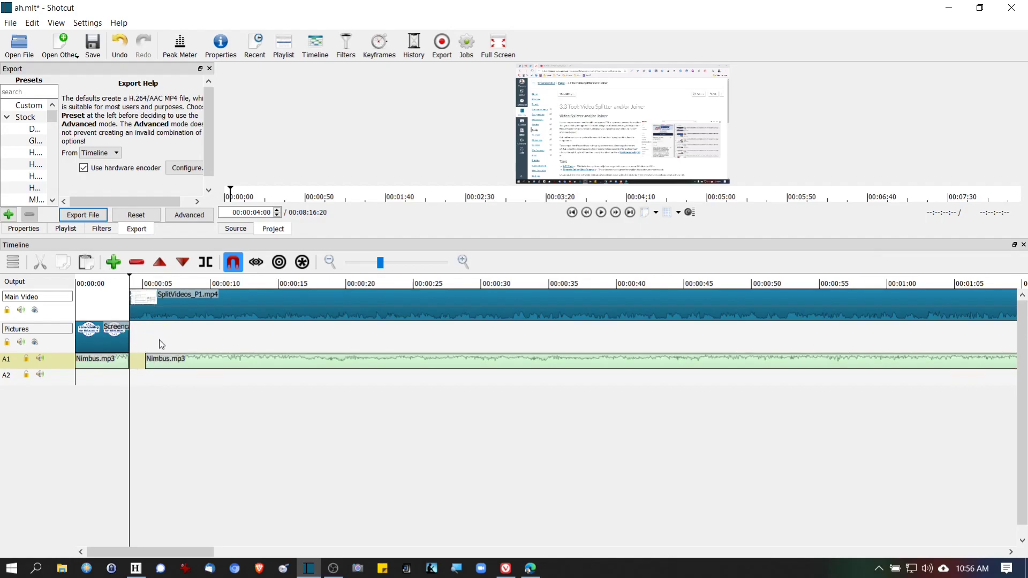
pyautogui.rightClick(210, 362)
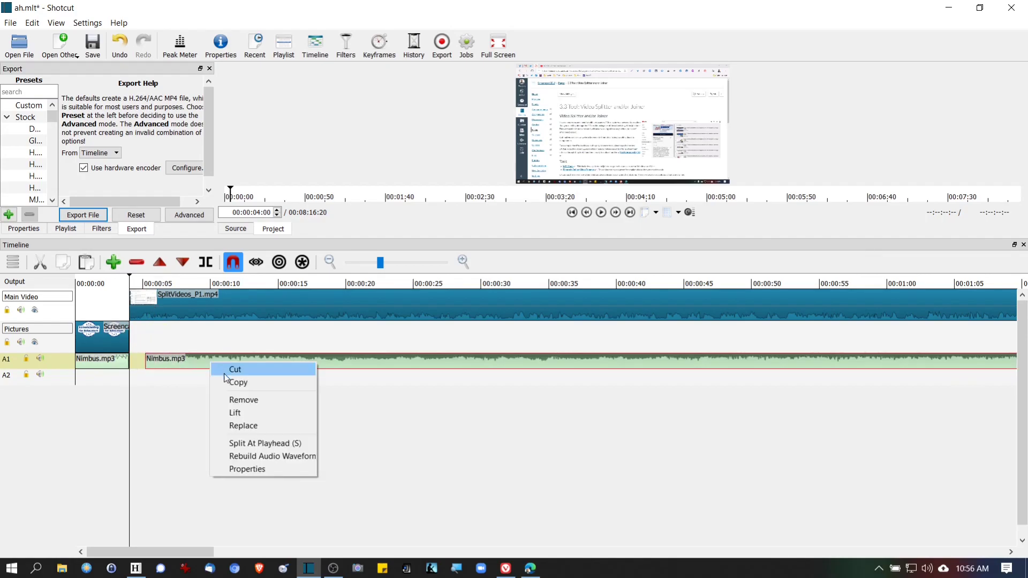
pyautogui.click(258, 404)
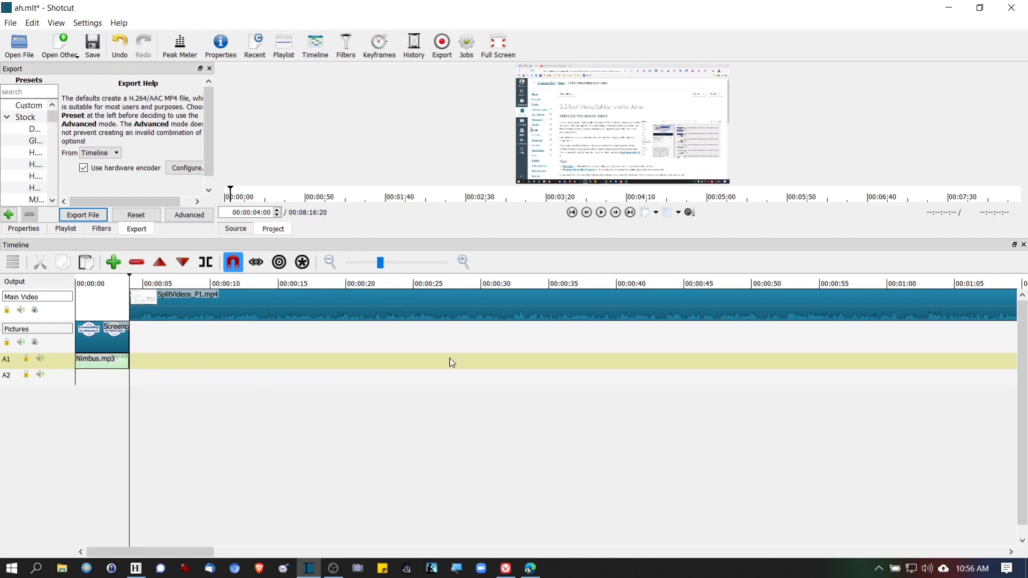
# Play the timeline from the start to check the change from title picture and music to main video
pyautogui.click(78, 281)
pyautogui.click(603, 213)
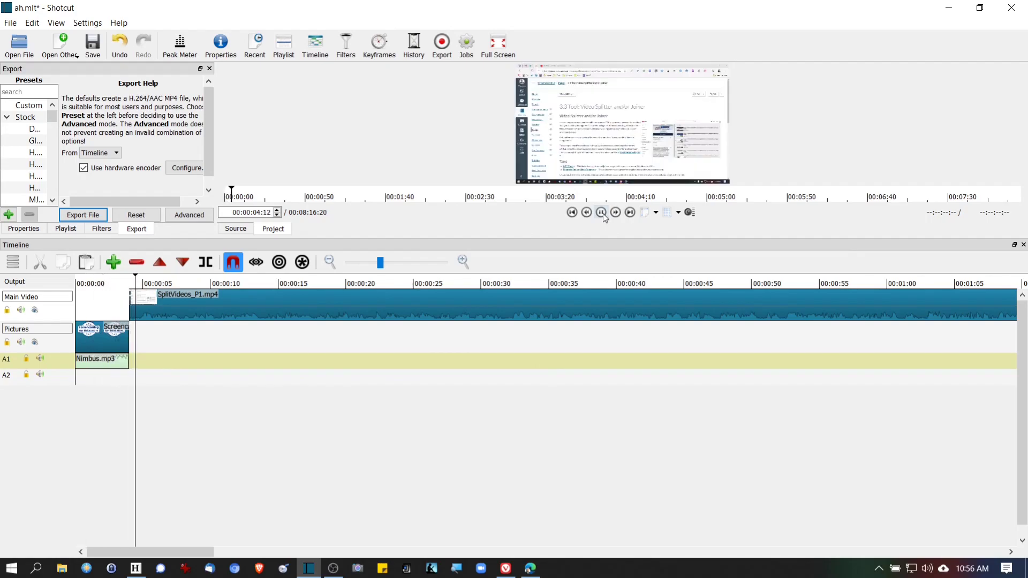
pyautogui.click(603, 214)
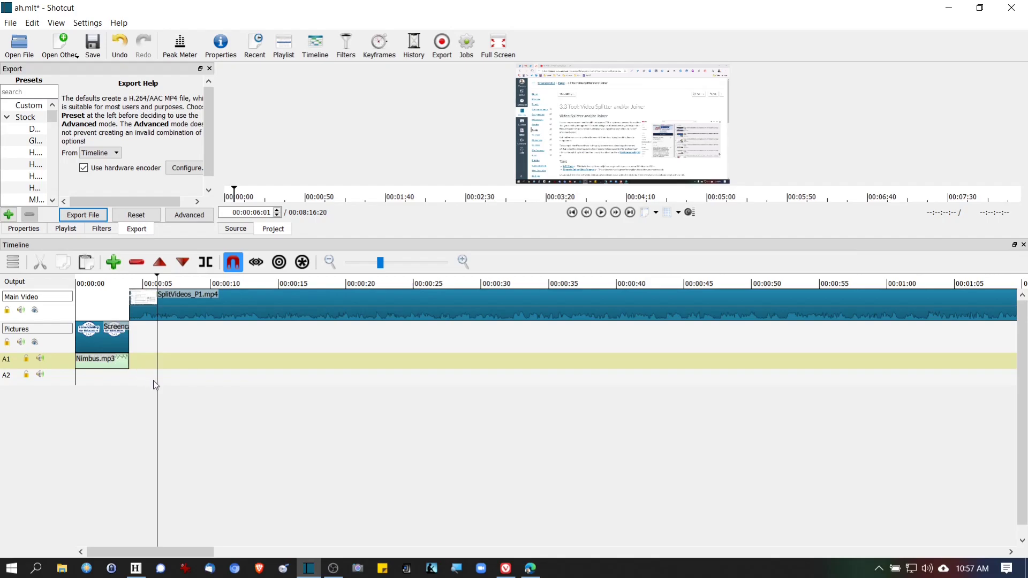
# Enlarge the preview area and add the Gain / Volume audio filter to the SplitVideos_P1.mp4 clip
pyautogui.click(181, 306)
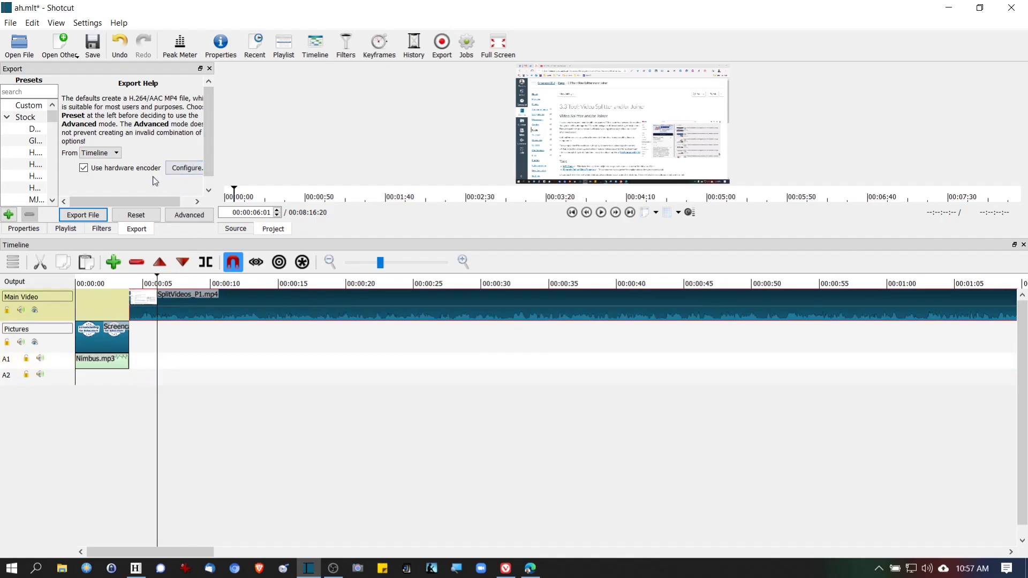
pyautogui.click(101, 229)
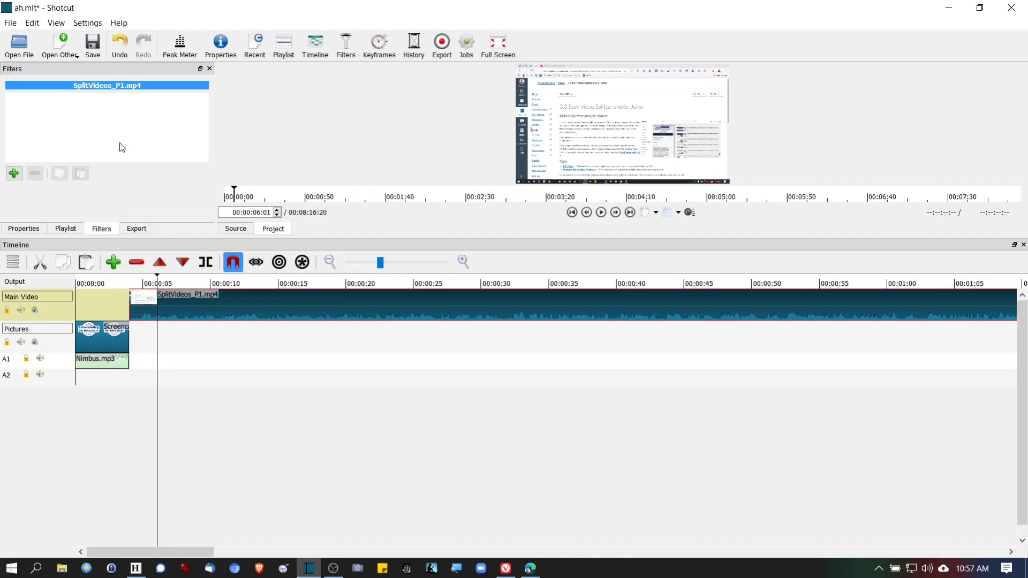
pyautogui.moveTo(594, 236); pyautogui.dragTo(598, 364)
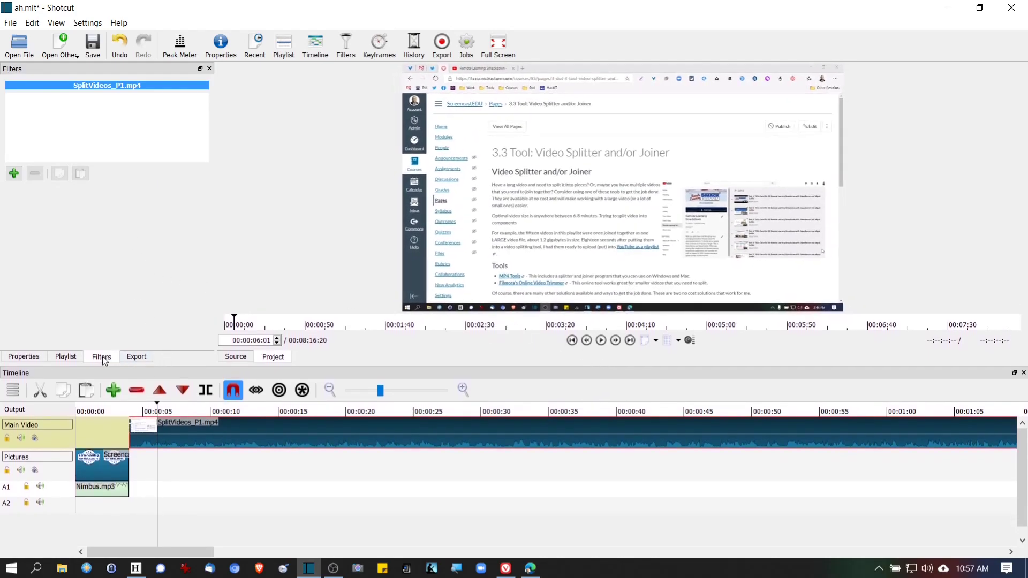
pyautogui.moveTo(122, 486)
pyautogui.click(12, 175)
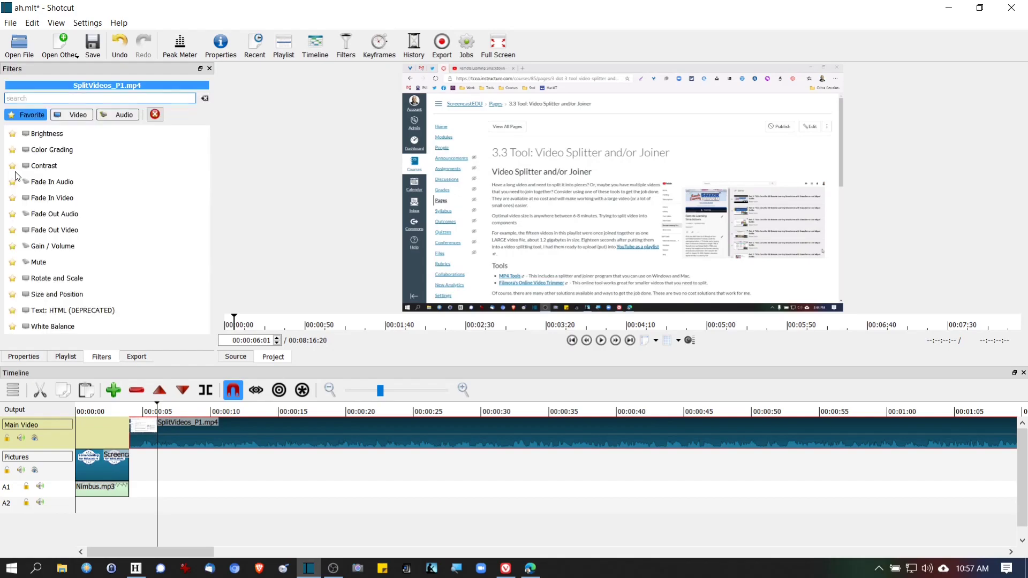
pyautogui.click(81, 118)
pyautogui.click(119, 119)
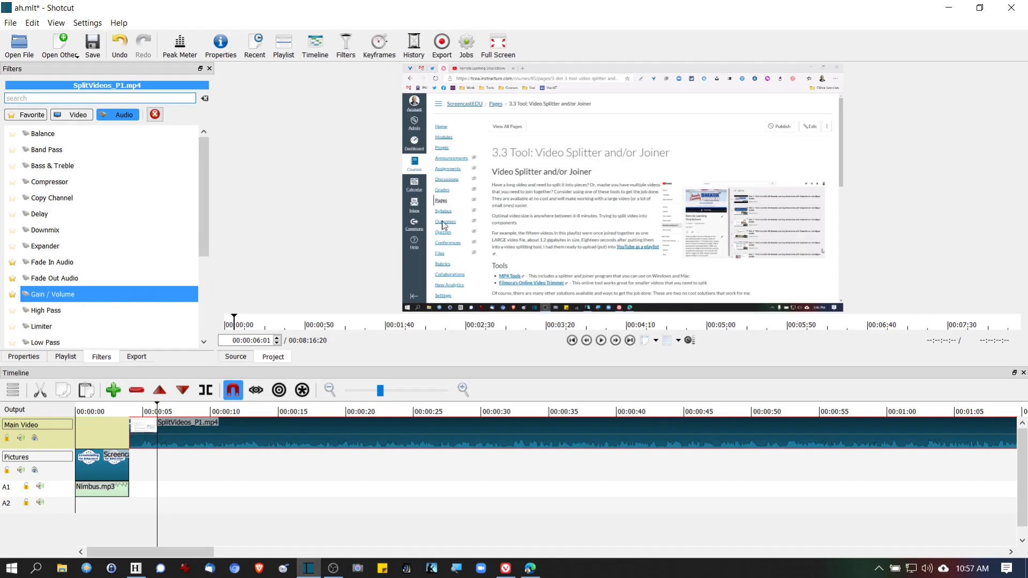
pyautogui.click(98, 294)
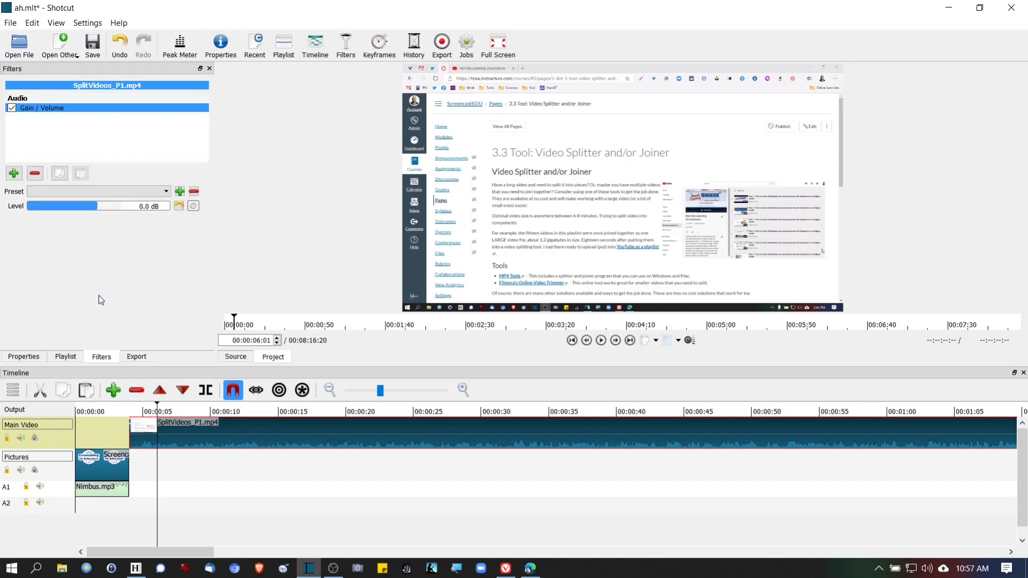
# Set the clip's Gain / Volume level to 13.1 dB, judging it while playing from about 3.8 seconds
pyautogui.moveTo(113, 206); pyautogui.dragTo(119, 207)
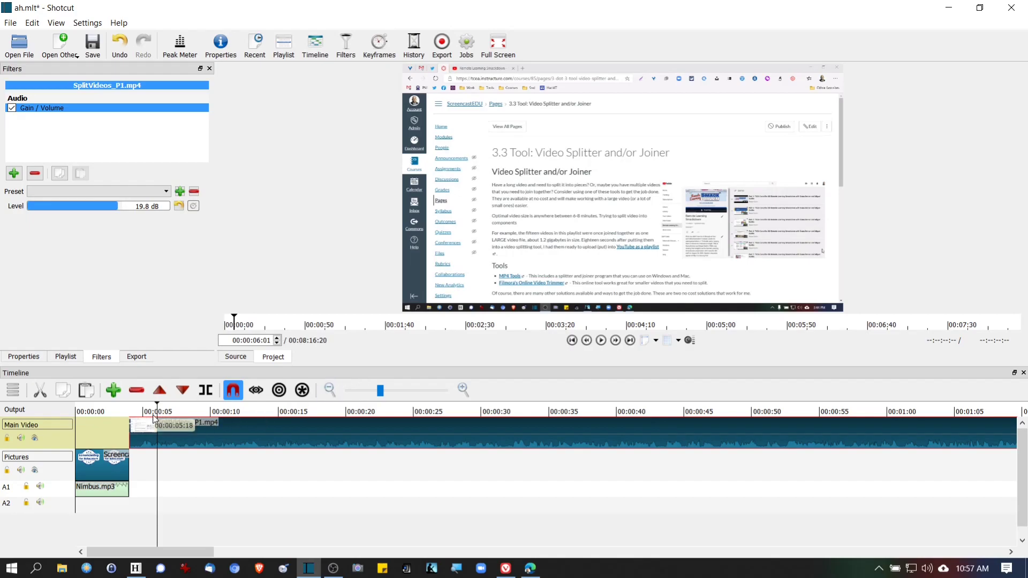
pyautogui.click(121, 411)
pyautogui.click(126, 410)
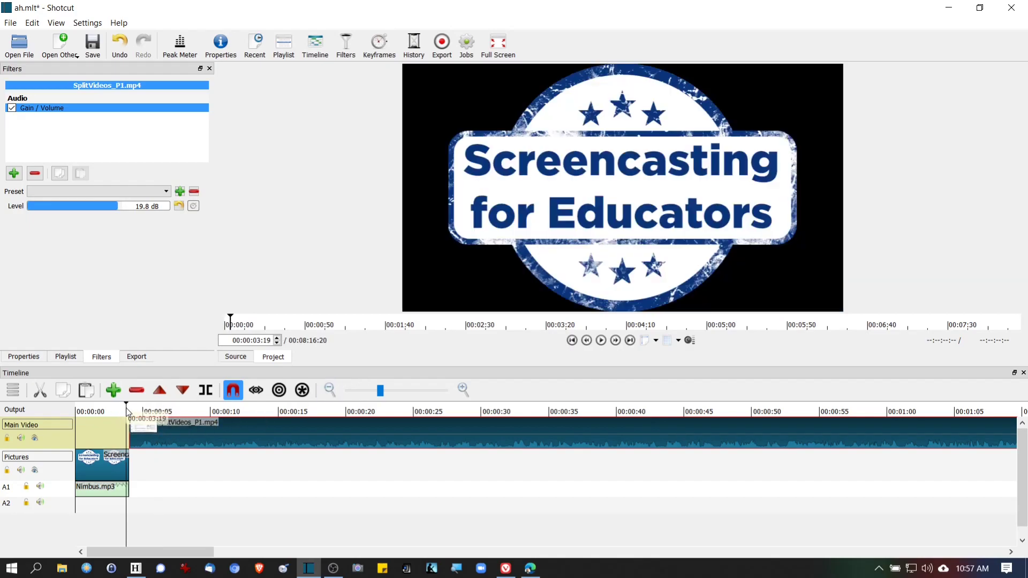
pyautogui.click(600, 341)
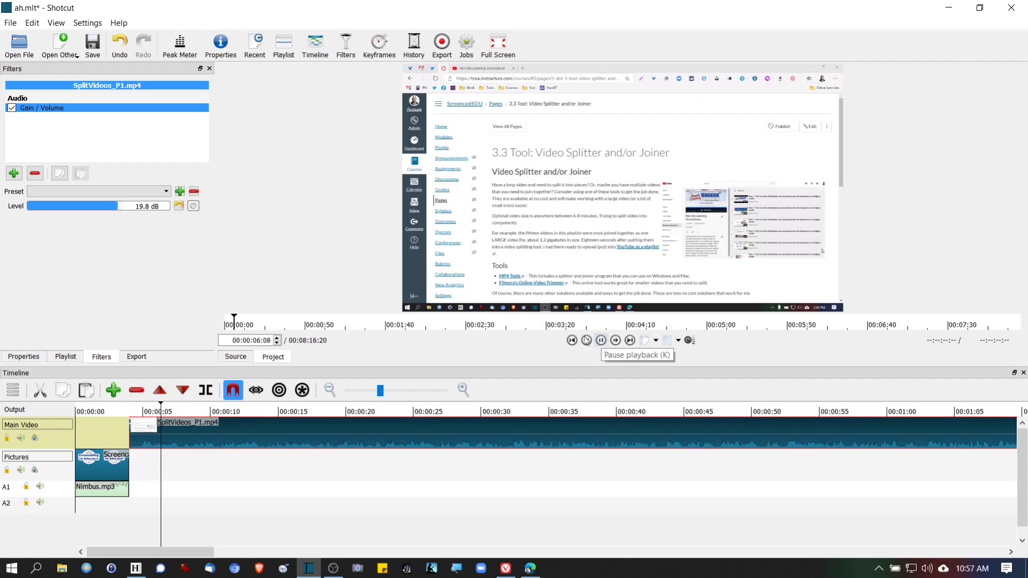
pyautogui.moveTo(121, 209); pyautogui.dragTo(103, 210)
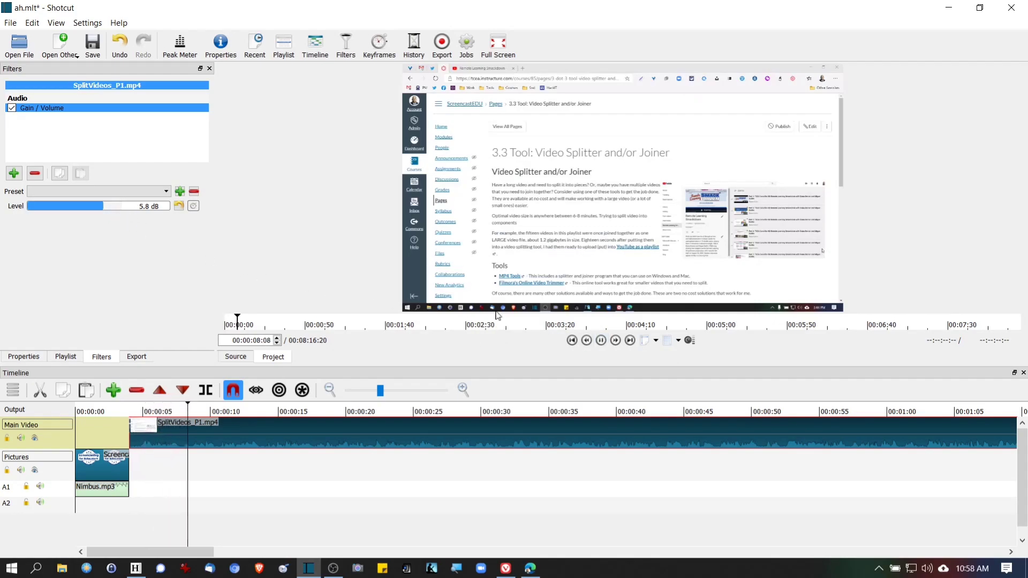
pyautogui.click(112, 209)
pyautogui.moveTo(112, 210); pyautogui.dragTo(118, 210)
pyautogui.click(600, 340)
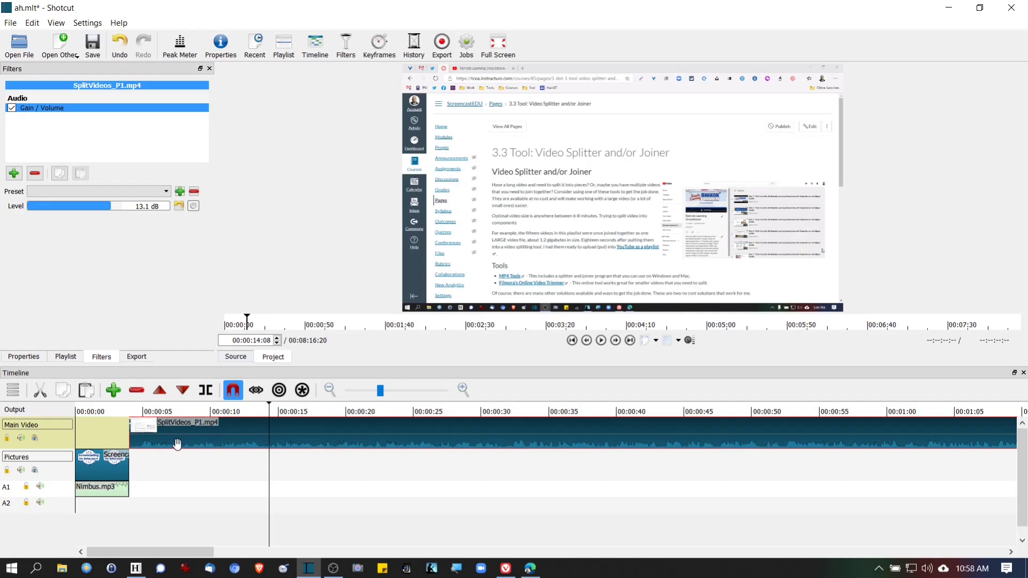
# Play the main video from 00:00:04:00 for a few seconds to check its adjusted volume
pyautogui.click(130, 413)
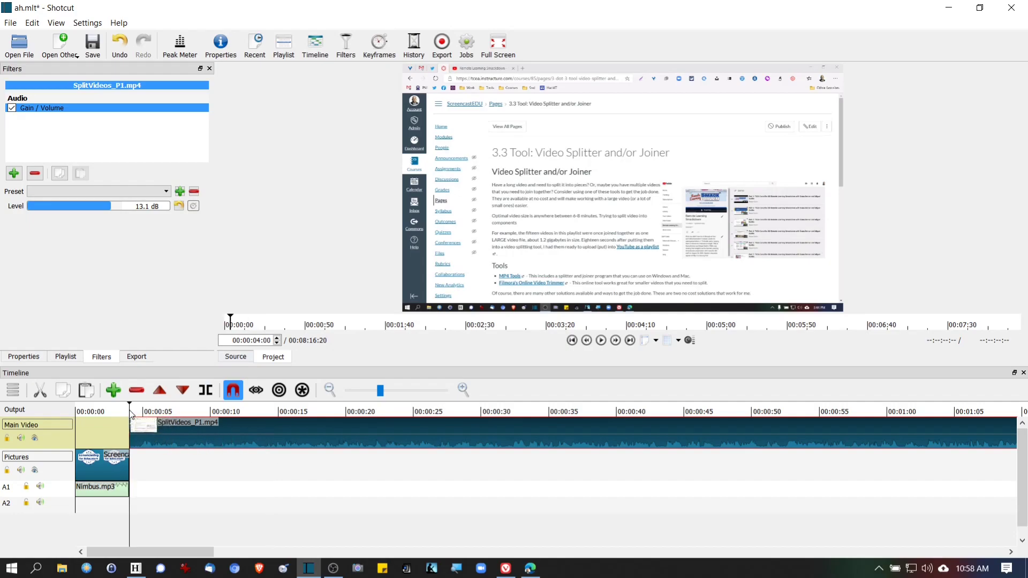
pyautogui.click(600, 341)
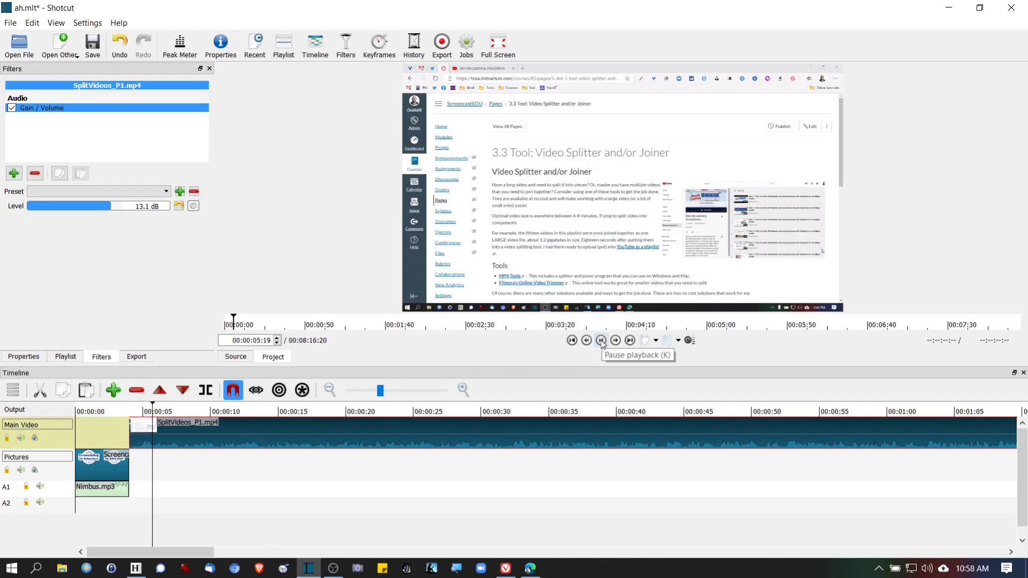
pyautogui.click(601, 341)
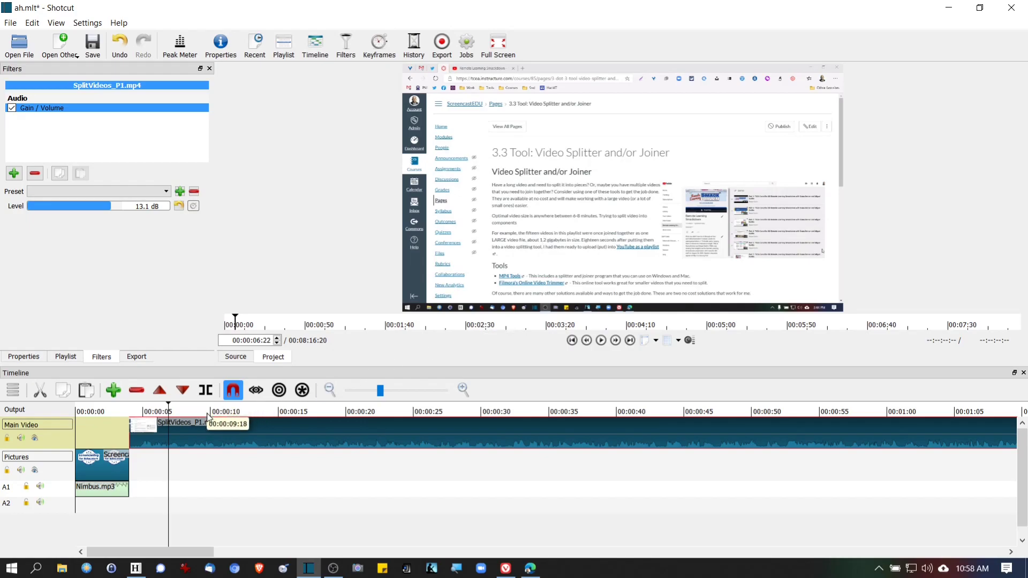
# Place the playhead at 00:00:44:11, just after the main video switches from the course page to the YouTube playlist
pyautogui.click(187, 416)
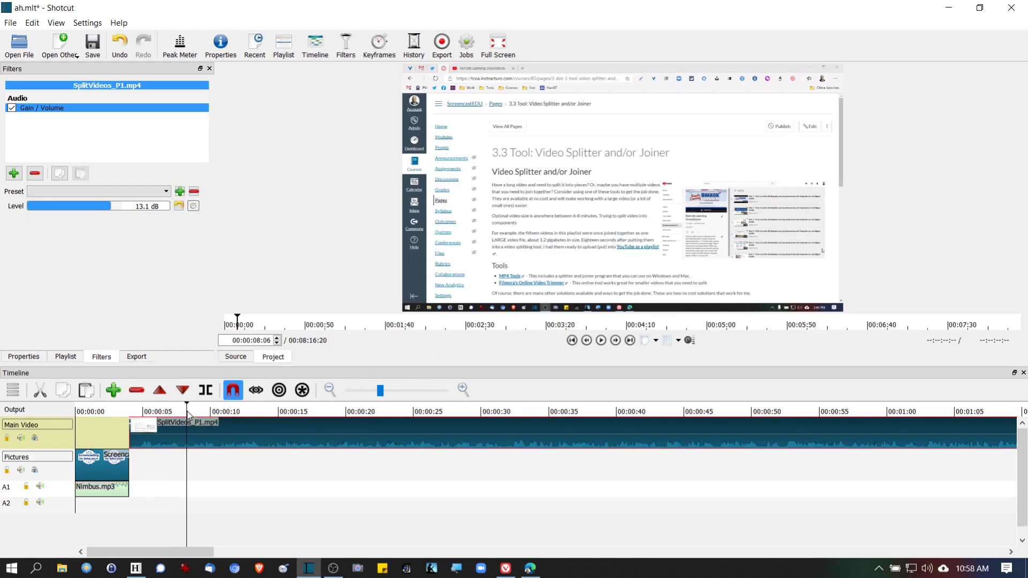
pyautogui.click(208, 414)
pyautogui.click(224, 414)
pyautogui.click(242, 414)
pyautogui.click(257, 414)
pyautogui.click(270, 415)
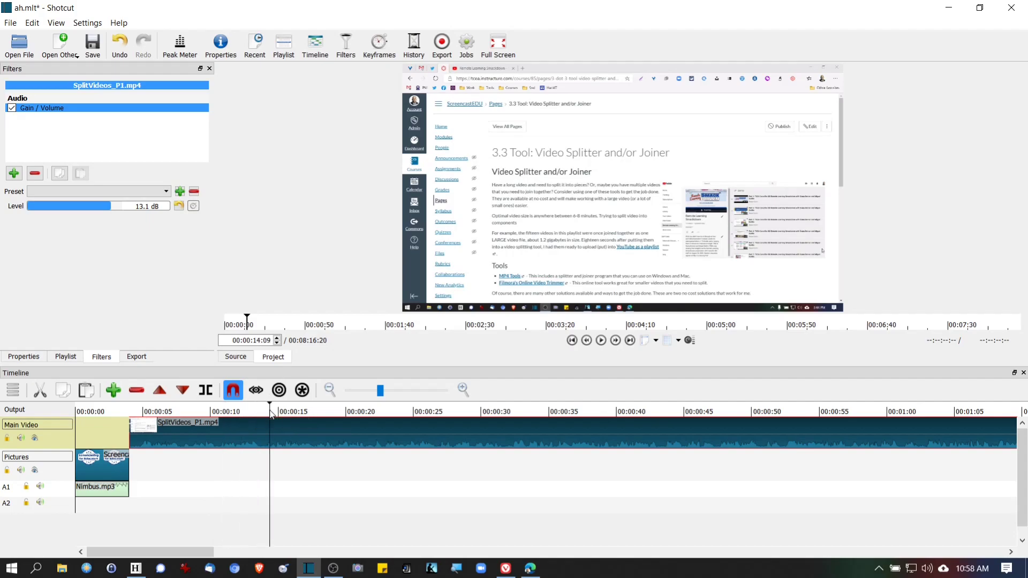
pyautogui.click(291, 413)
pyautogui.click(317, 413)
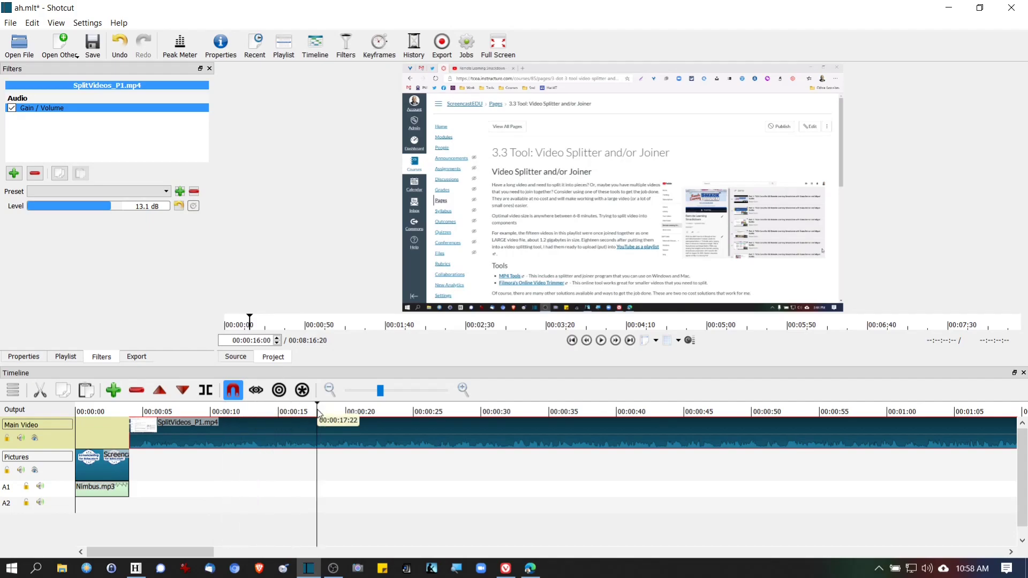
pyautogui.click(346, 412)
pyautogui.click(776, 407)
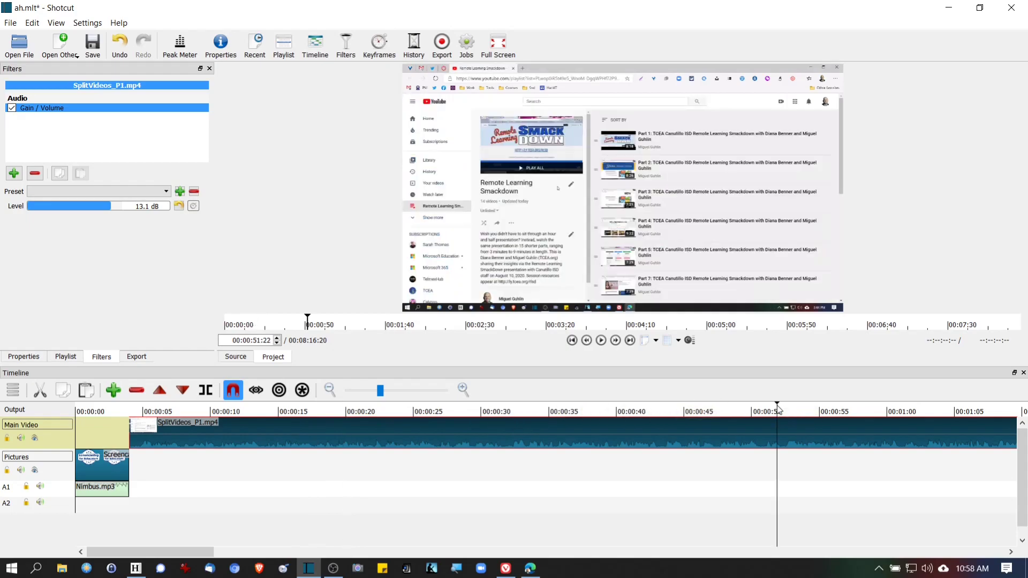
pyautogui.click(754, 410)
pyautogui.click(661, 409)
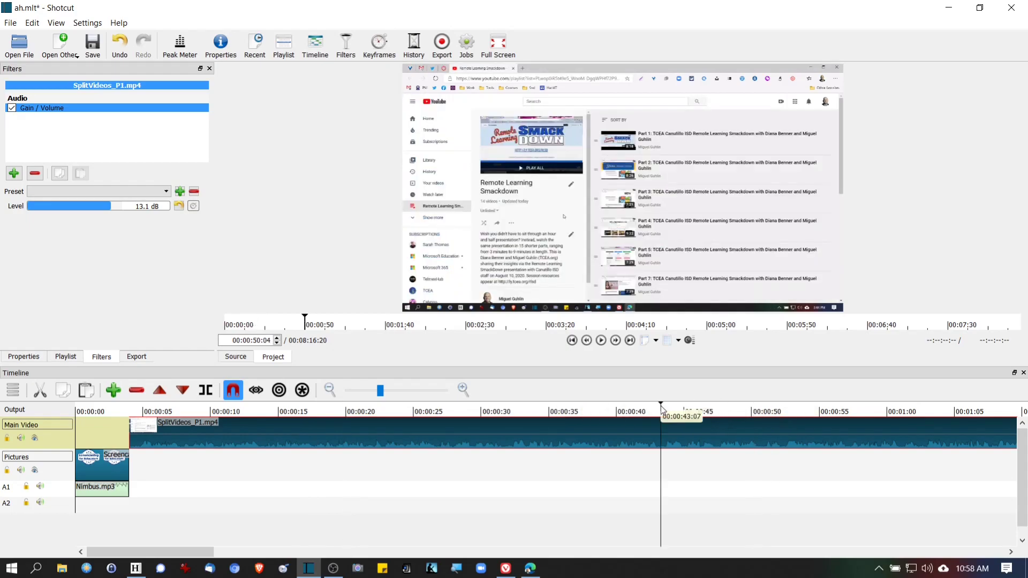
pyautogui.click(667, 408)
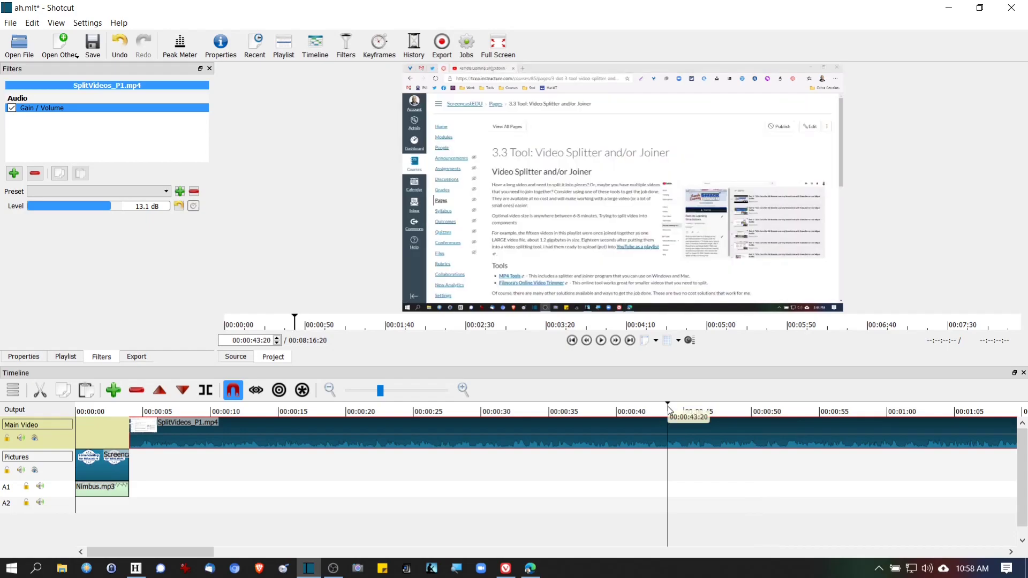
pyautogui.click(673, 409)
pyautogui.click(681, 408)
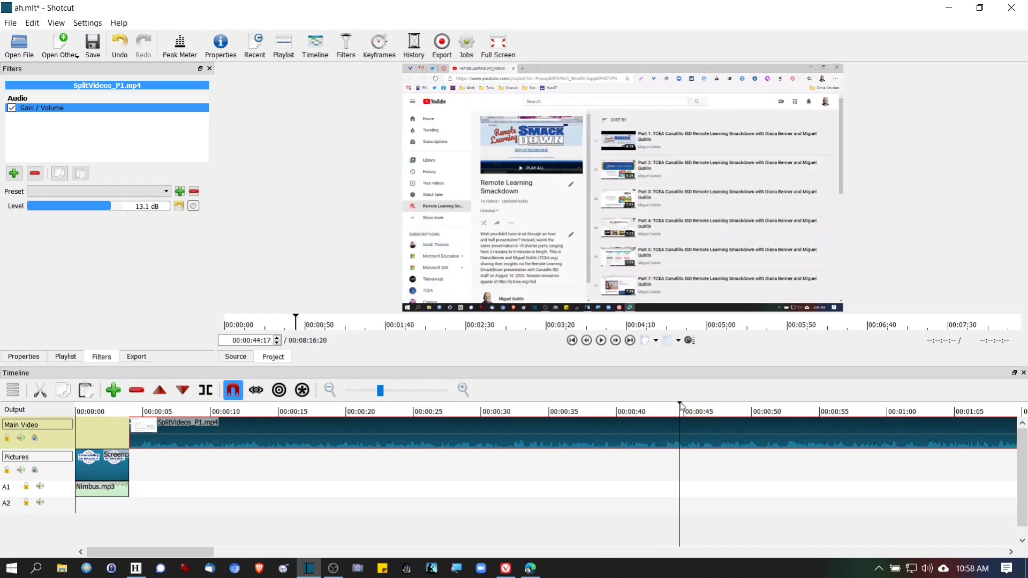
pyautogui.click(677, 405)
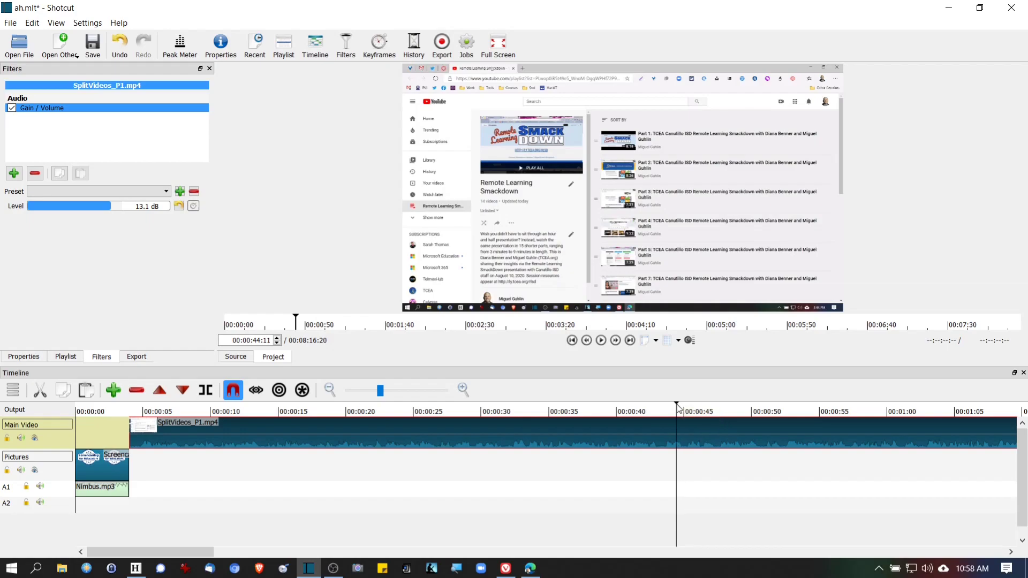
# Split SplitVideos_P1.mp4 at 00:00:44:12, remove the part before the split, and play the remaining clip from 00:00:04:00
pyautogui.moveTo(676, 404); pyautogui.dragTo(677, 403)
pyautogui.click(205, 392)
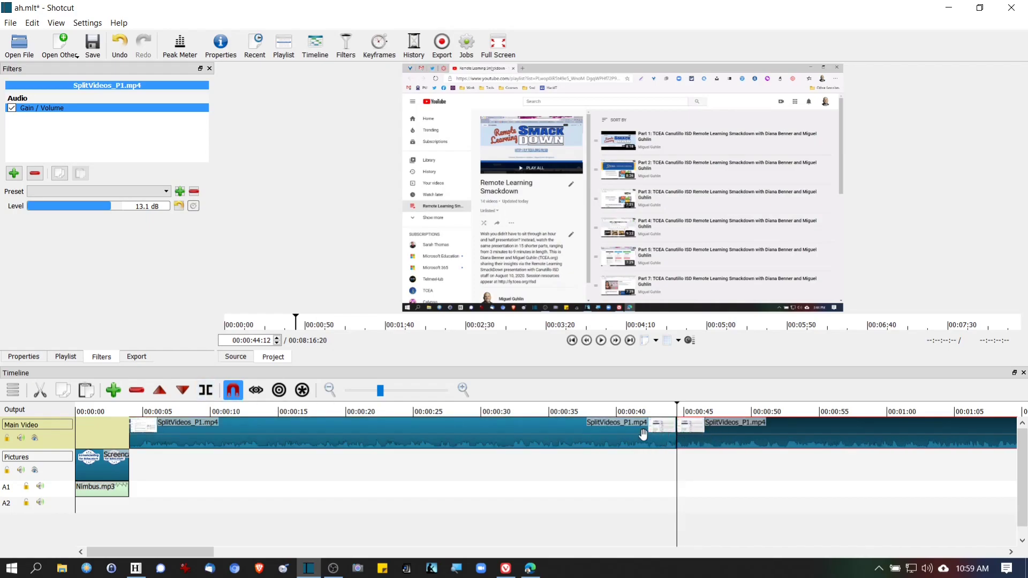
pyautogui.rightClick(551, 428)
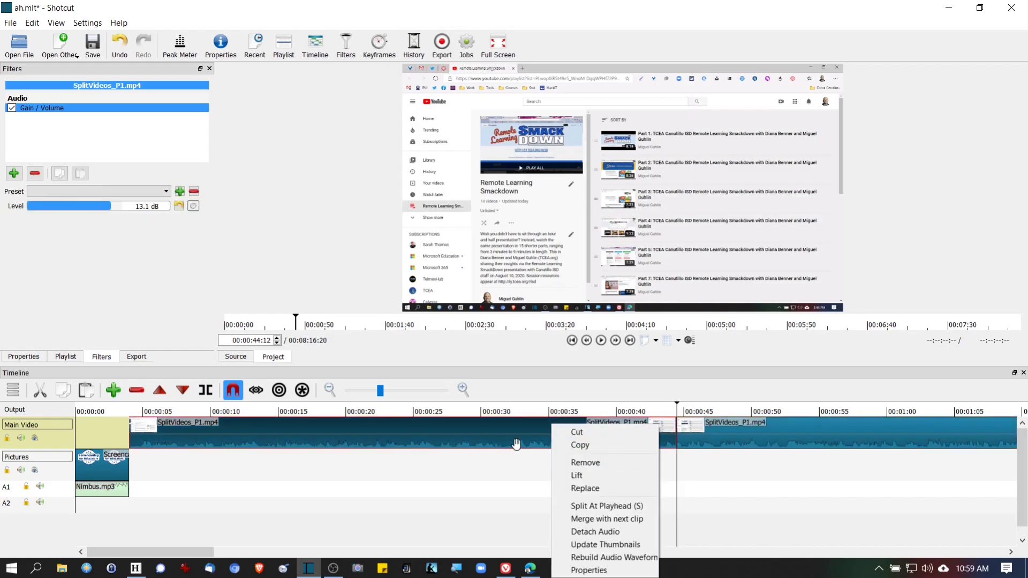
pyautogui.click(579, 465)
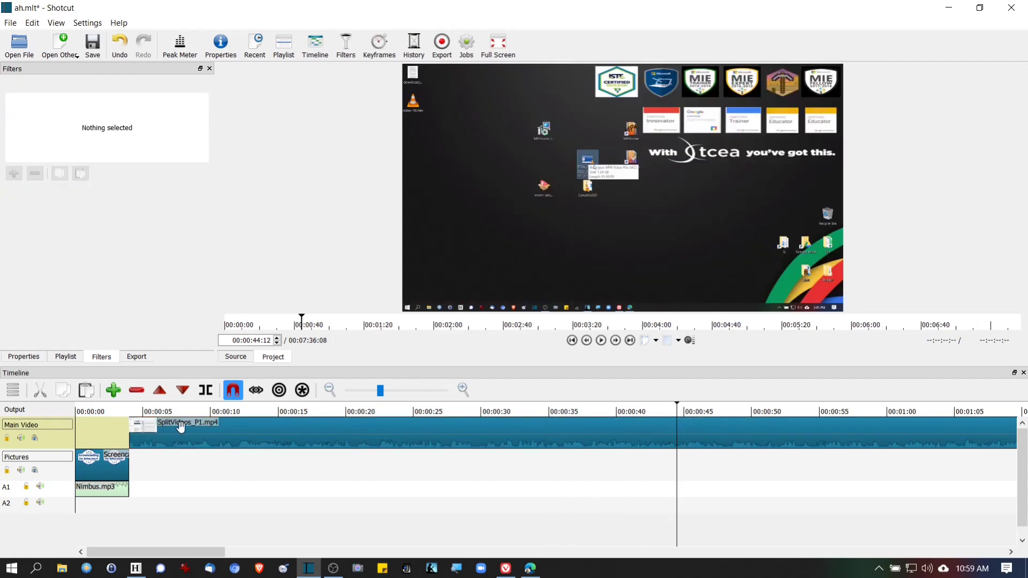
pyautogui.click(132, 411)
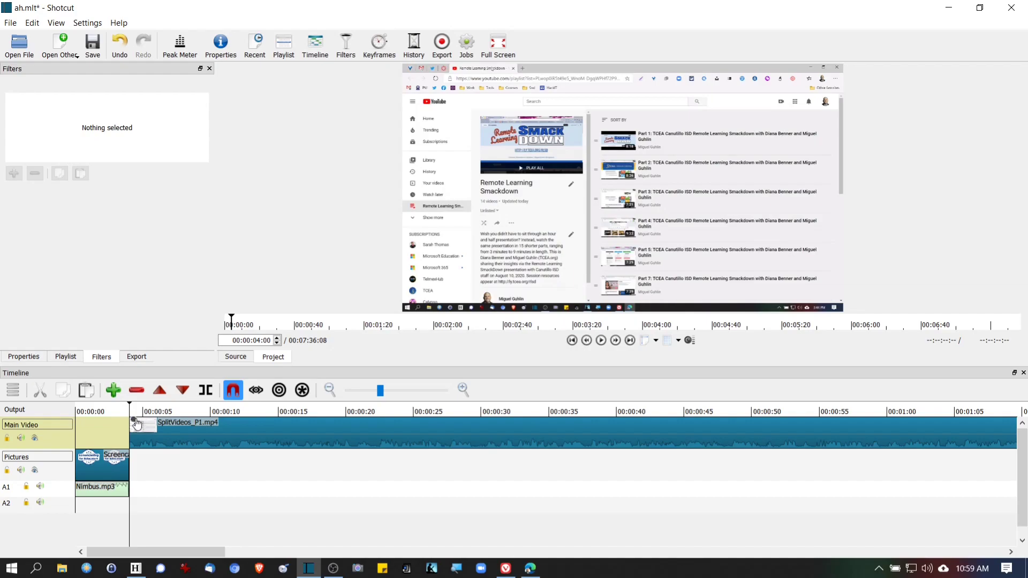
pyautogui.click(604, 341)
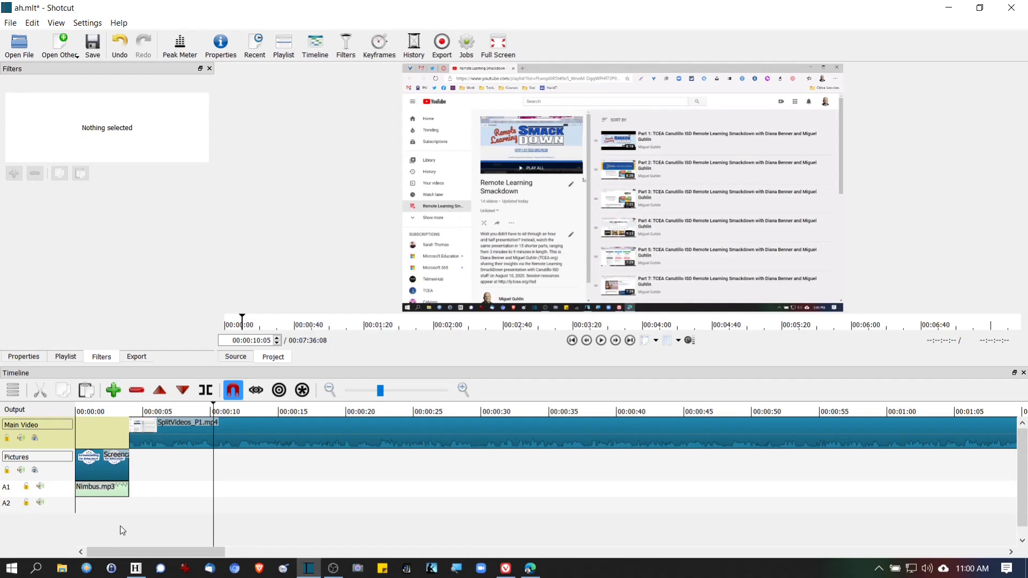
# Launch Audacity for recording a voice introduction
pyautogui.click(35, 568)
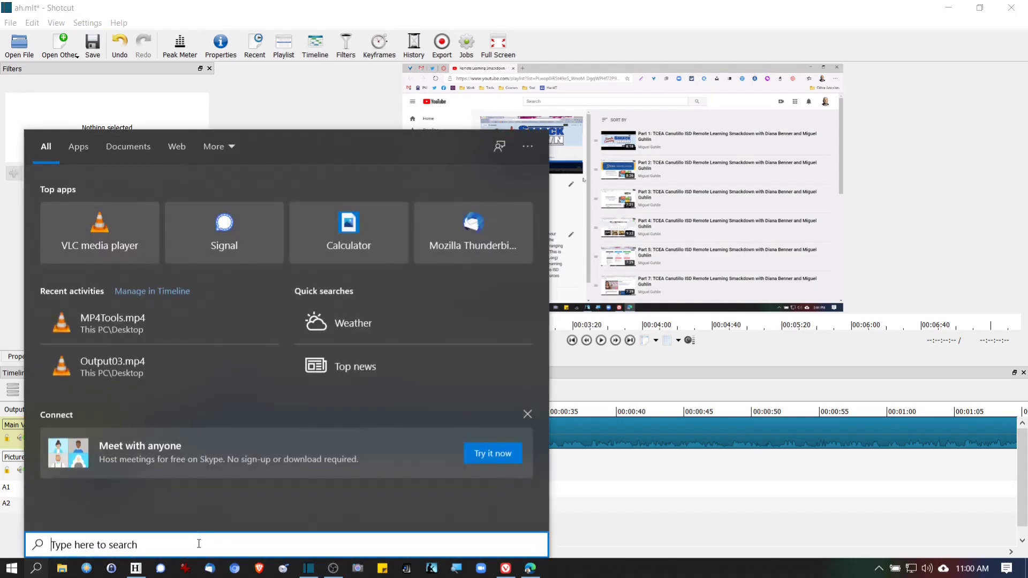
pyautogui.write('audacity')
pyautogui.press('Return')
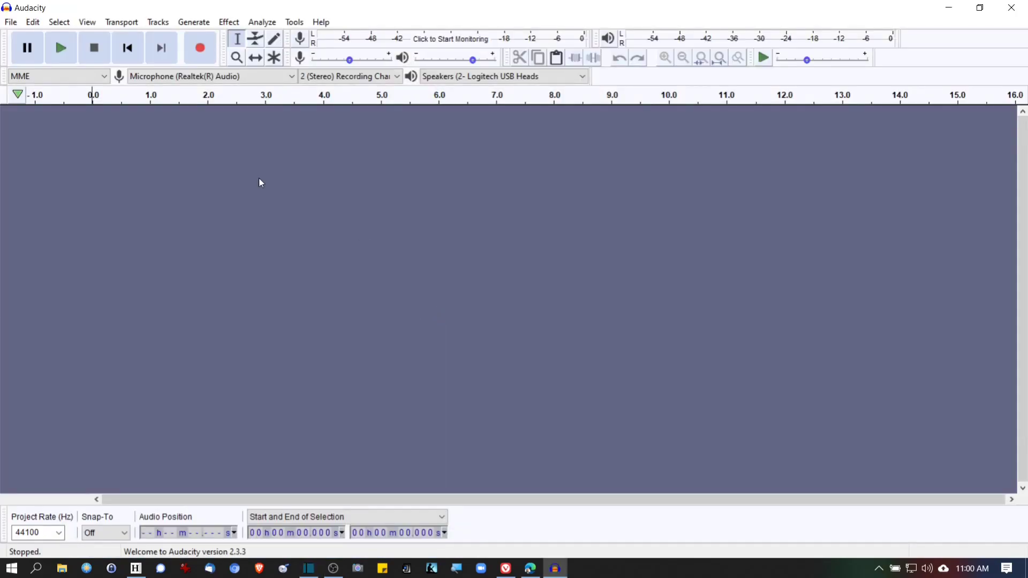
# Set the recording device to the Logitech USB headset microphone and record about 11 seconds of spoken introduction
pyautogui.click(218, 79)
pyautogui.click(198, 99)
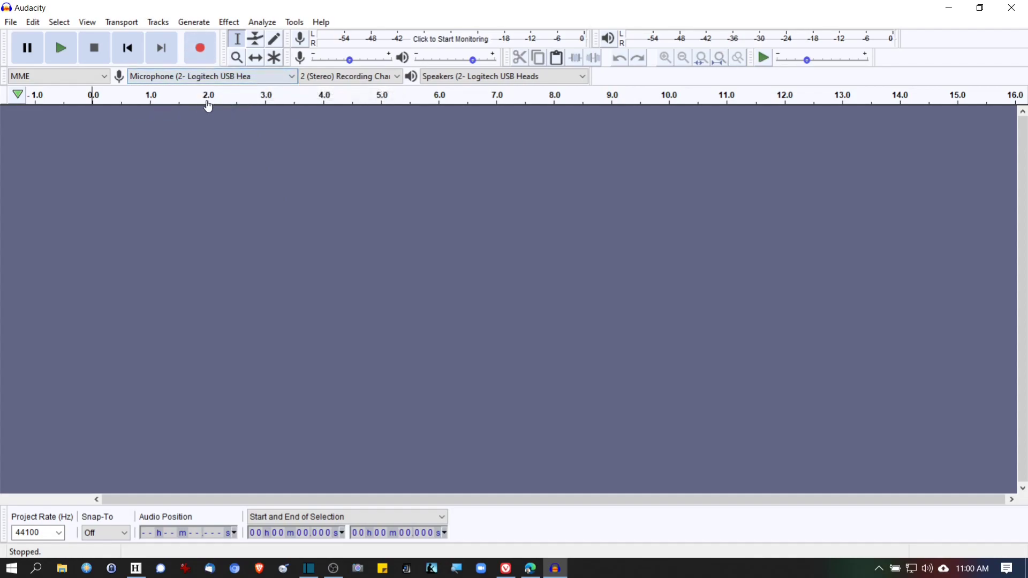
pyautogui.click(200, 49)
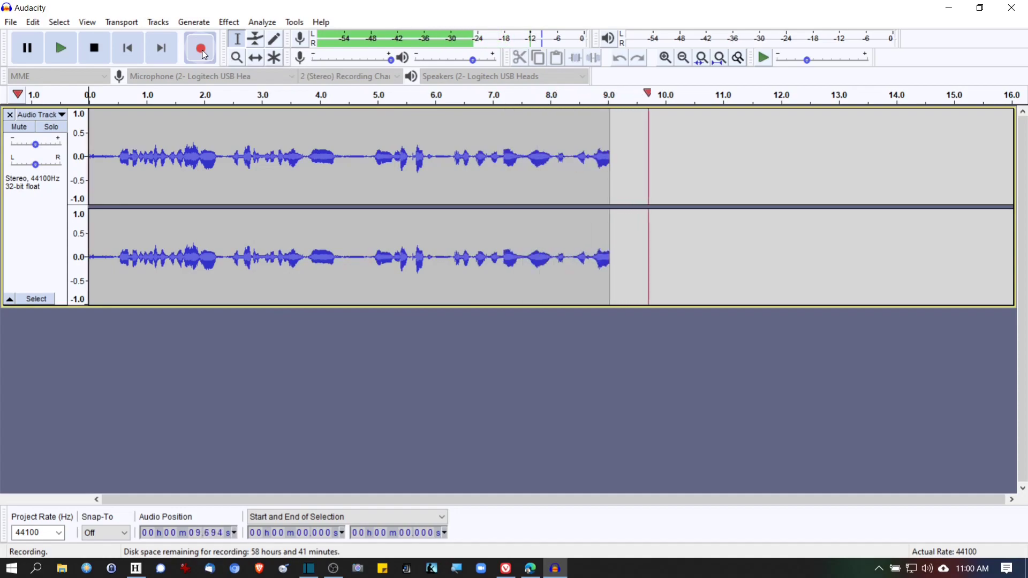
pyautogui.click(94, 48)
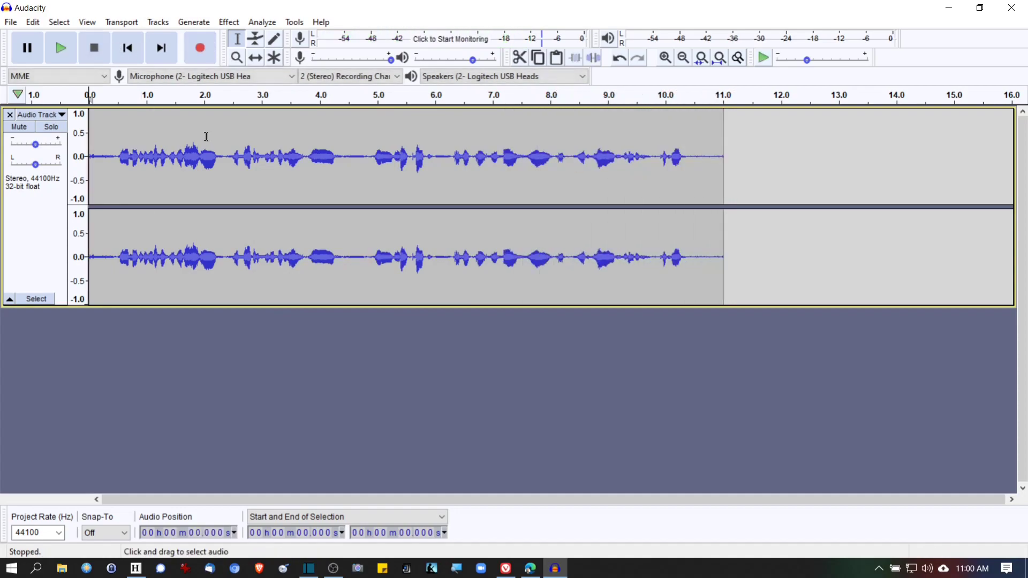
# Delete the silent first 0.488 seconds of the recording and lower the volume envelope over its quiet ending, from about 9.2 seconds
pyautogui.moveTo(119, 152); pyautogui.dragTo(65, 153)
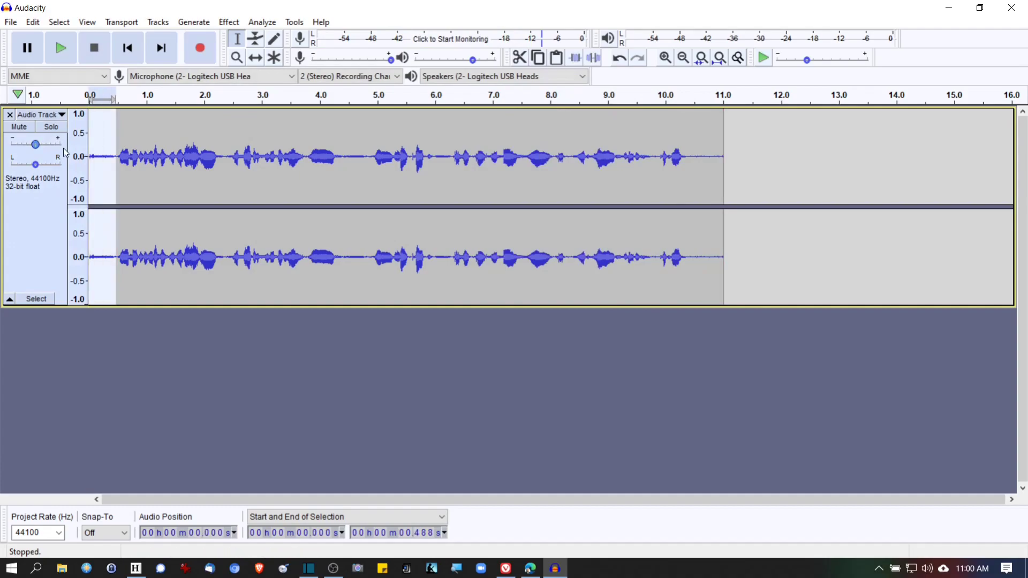
pyautogui.press('Delete')
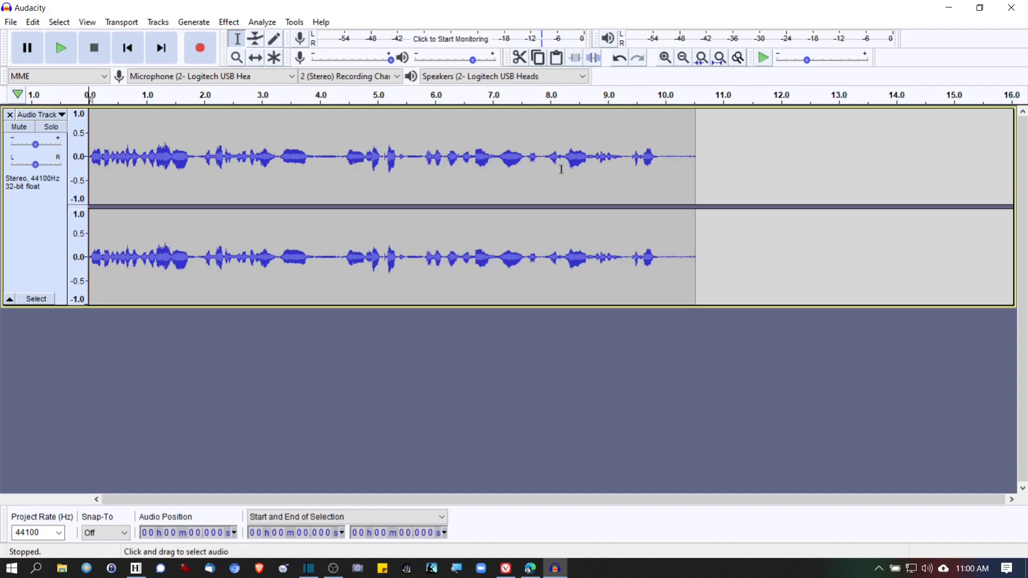
pyautogui.click(255, 38)
pyautogui.moveTo(617, 134)
pyautogui.mouseDown()
pyautogui.moveTo(620, 114)
pyautogui.moveTo(658, 132)
pyautogui.moveTo(661, 121)
pyautogui.mouseUp()
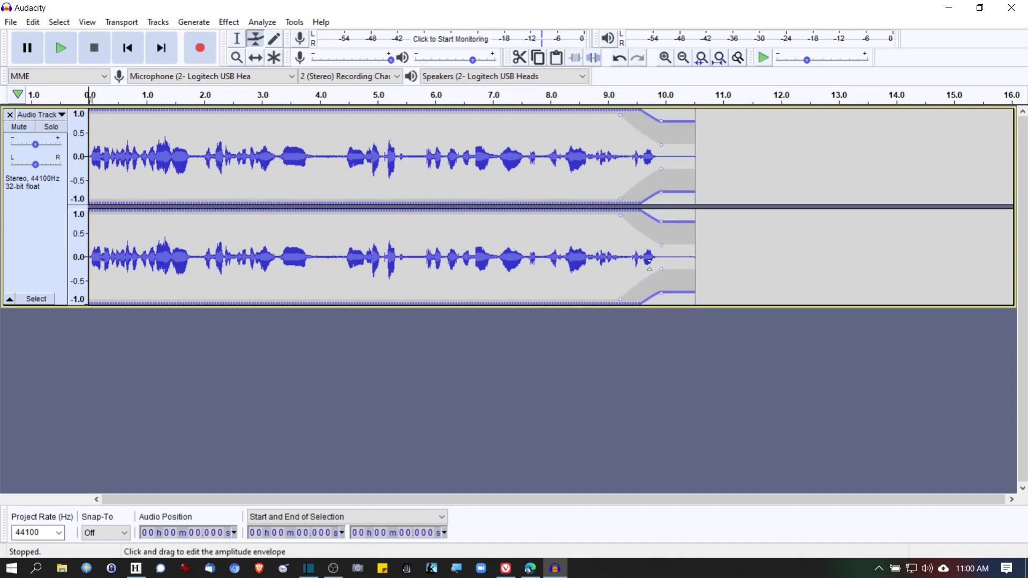
# Export the recording to the Desktop as an MP3 file named intro.mp3, leaving the metadata tags empty
pyautogui.click(11, 23)
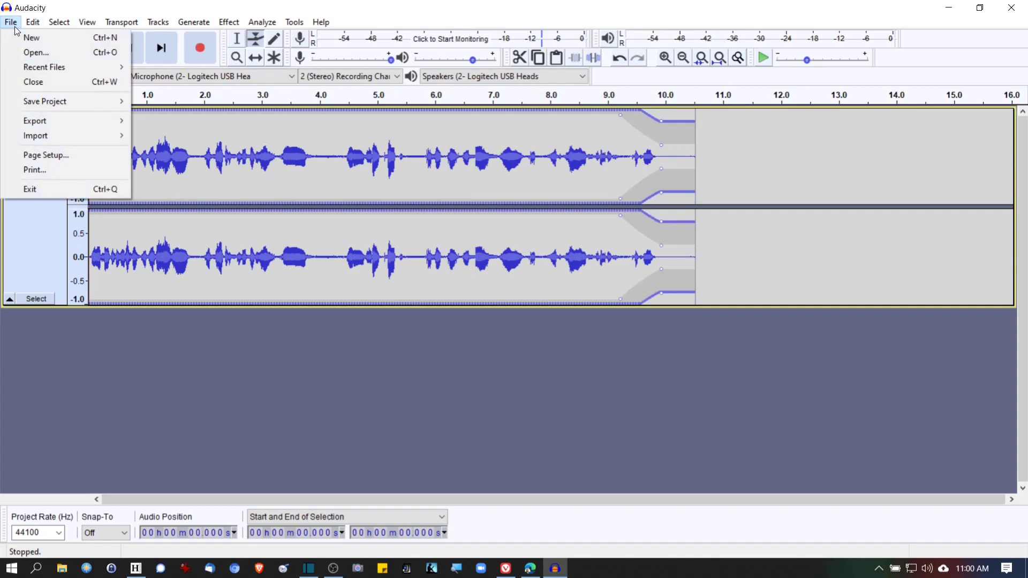
pyautogui.moveTo(44, 123)
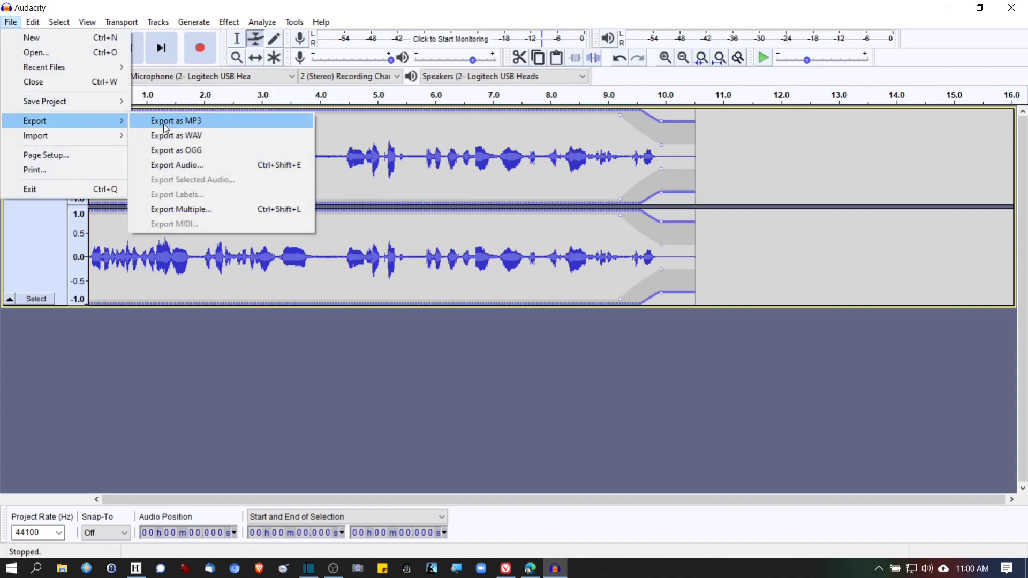
pyautogui.click(182, 124)
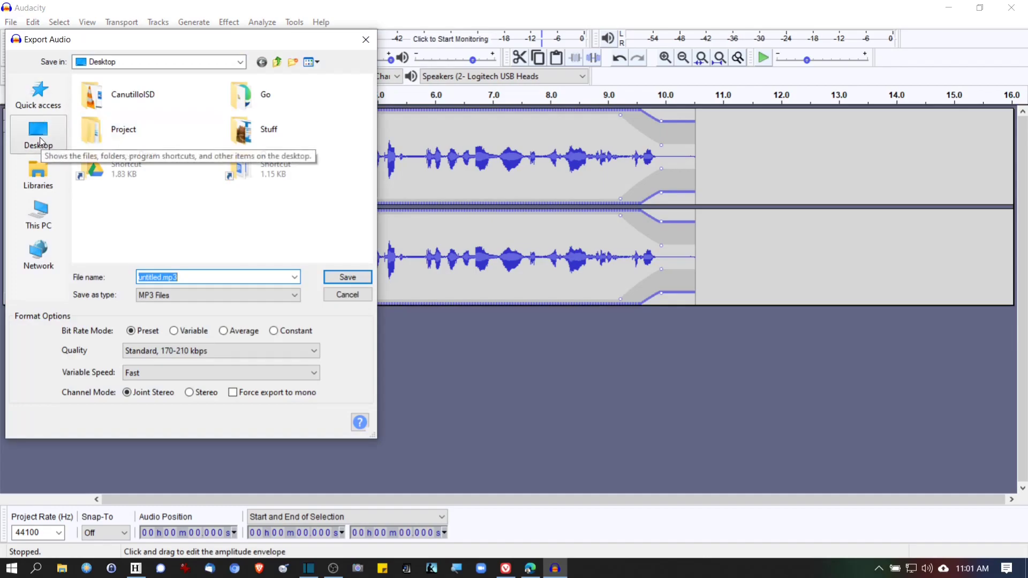
pyautogui.write('intro.mp3')
pyautogui.press('Return')
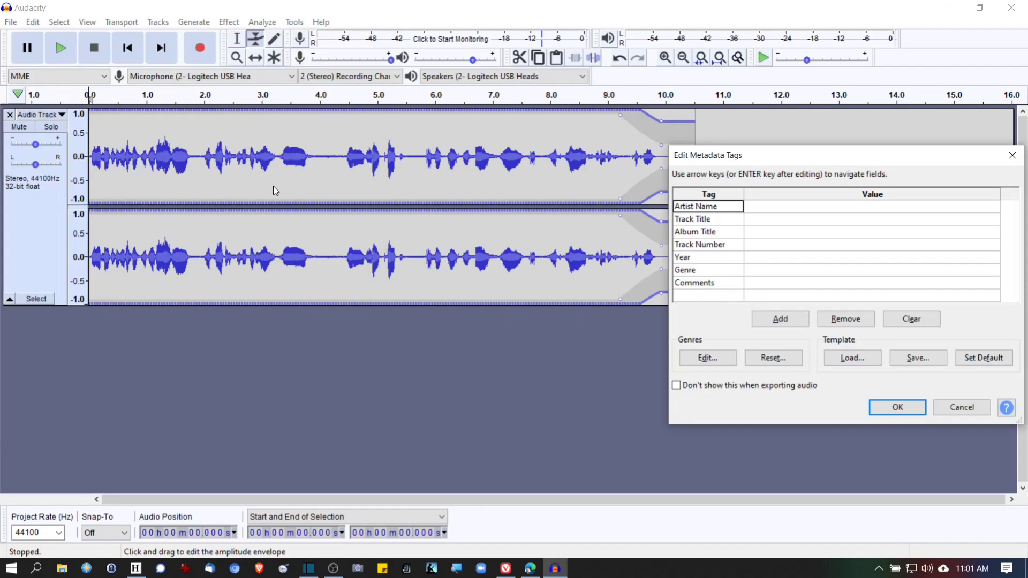
pyautogui.click(897, 407)
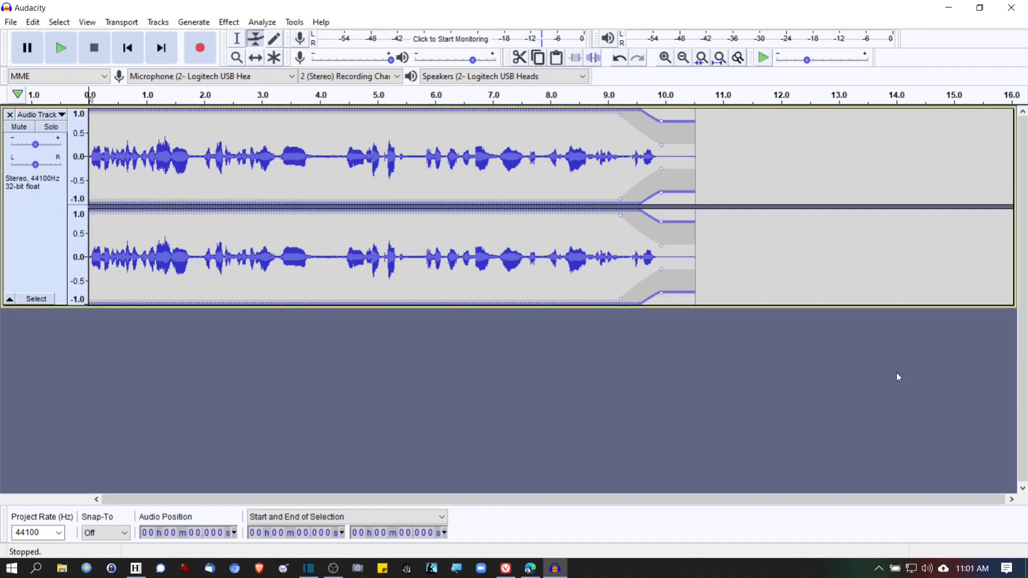
# Close Audacity without saving its project, return to Shotcut and place the playhead at 00:00:00:02
pyautogui.click(1003, 16)
pyautogui.click(554, 282)
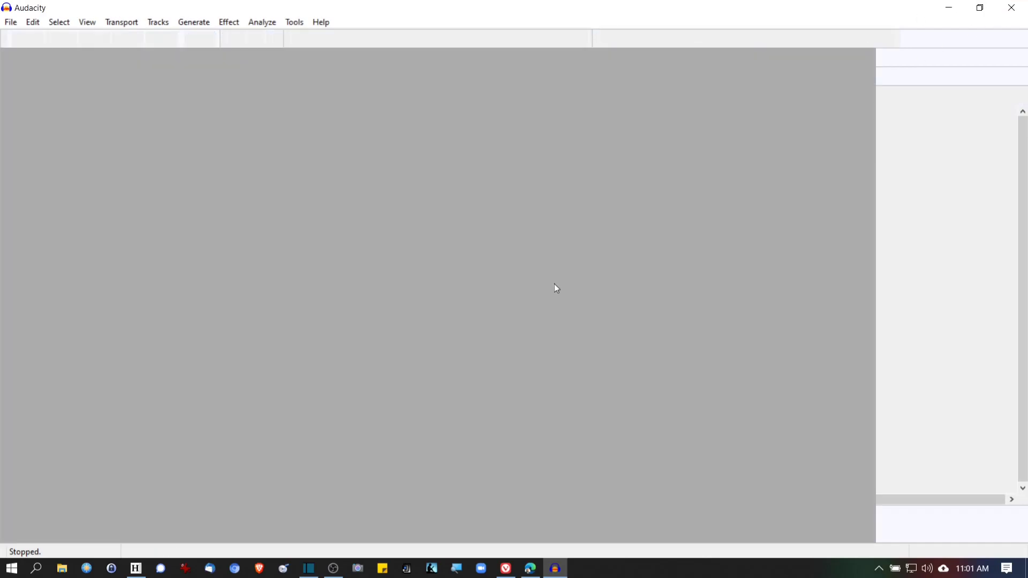
pyautogui.click(80, 509)
pyautogui.click(76, 511)
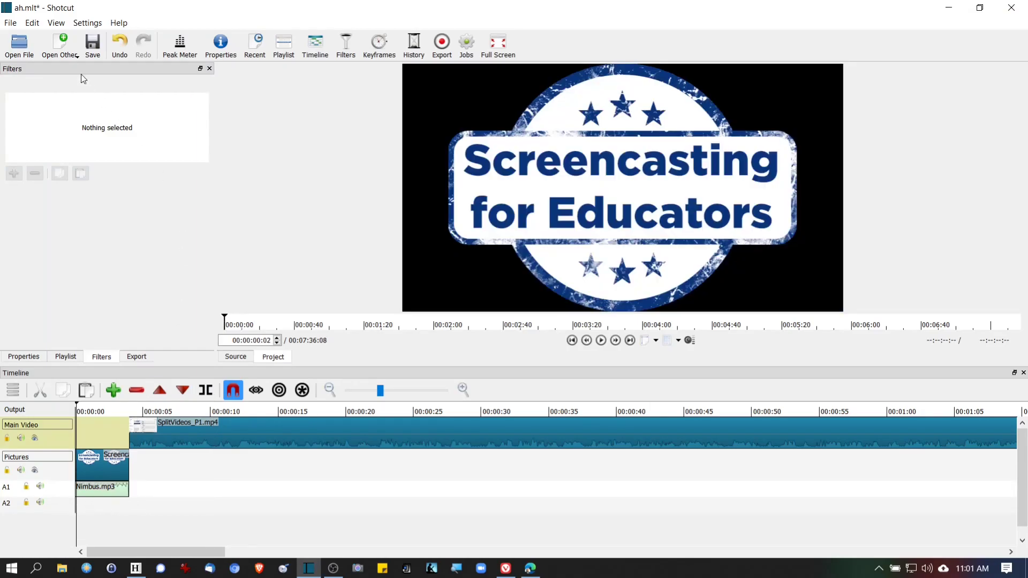
# Open intro.mp3 from the Desktop and place it at the start of audio track A2
pyautogui.click(19, 44)
pyautogui.click(47, 122)
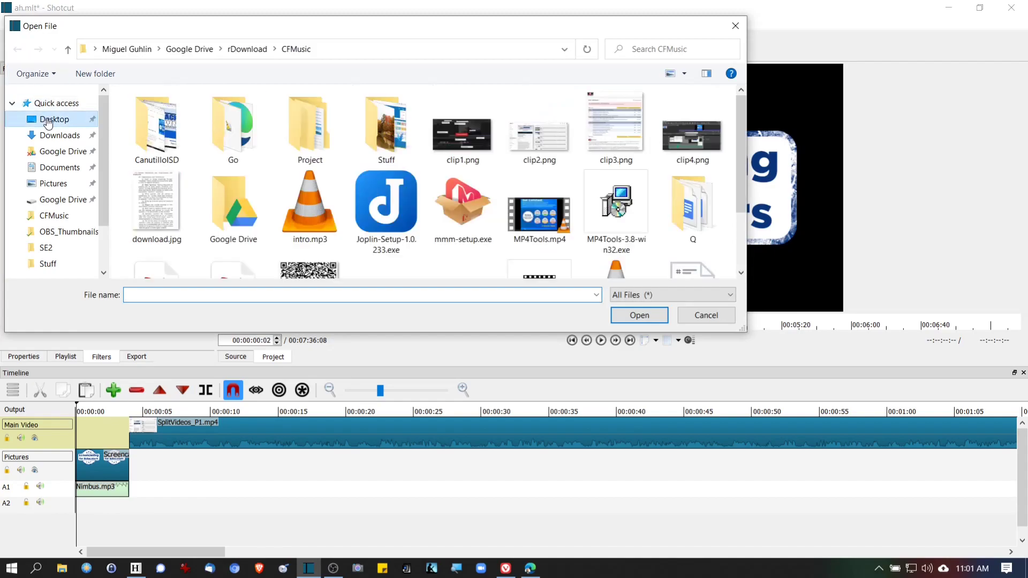
pyautogui.click(309, 238)
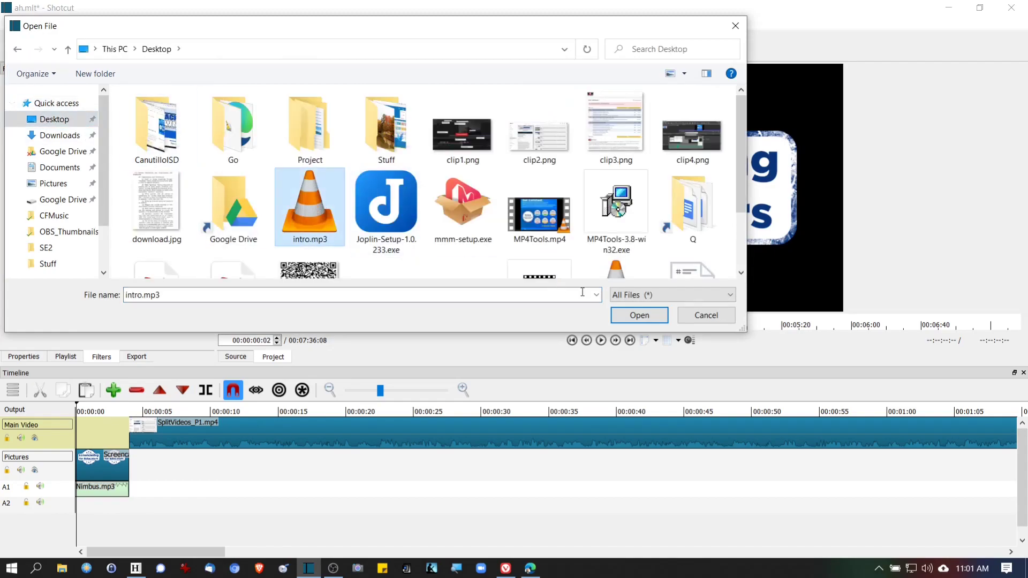
pyautogui.click(639, 315)
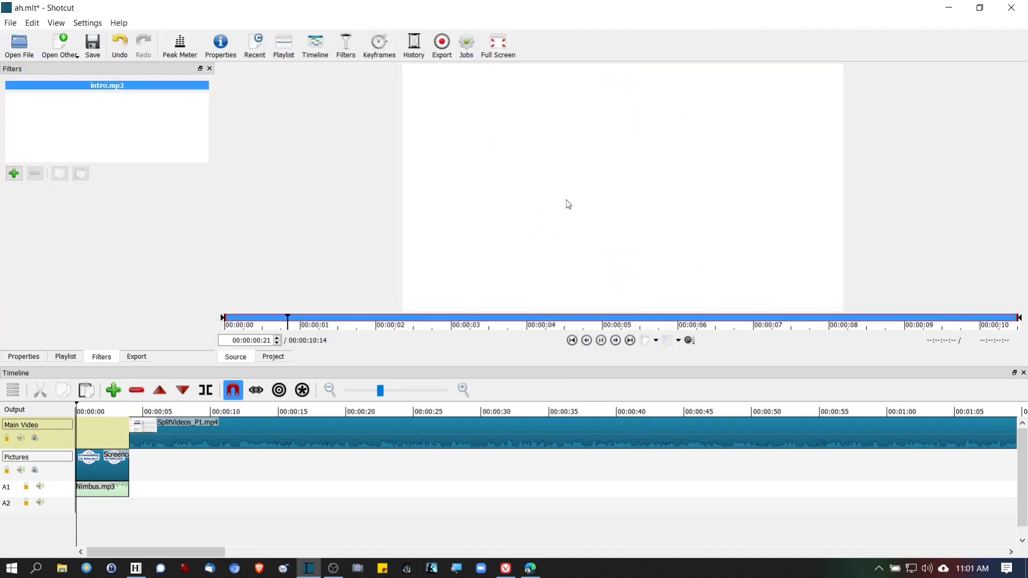
pyautogui.moveTo(568, 204); pyautogui.dragTo(130, 519)
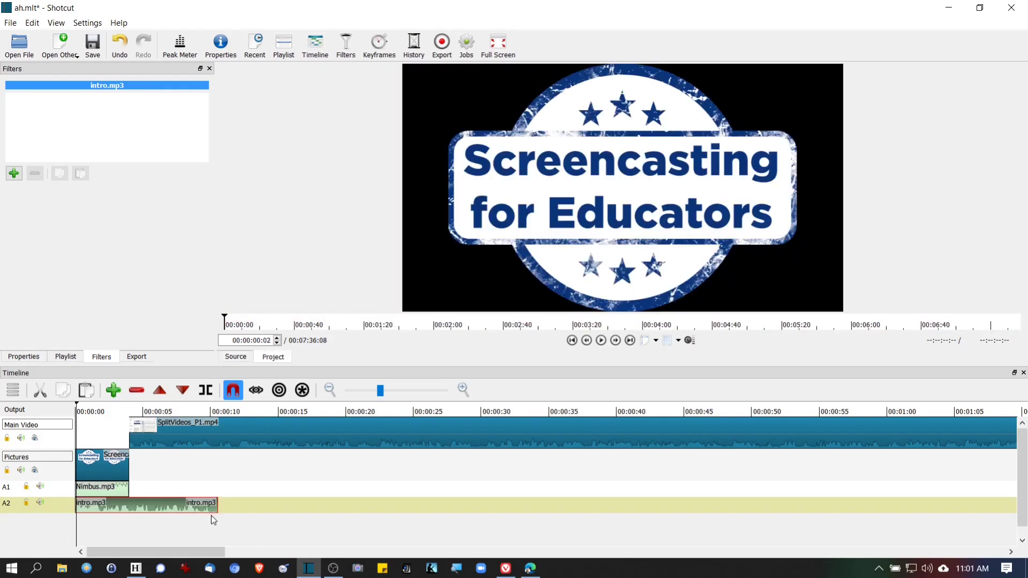
# Move intro.mp3 along track A2 so it starts about 2.3 seconds in, overlapping the end of the Nimbus.mp3 music
pyautogui.moveTo(121, 488)
pyautogui.mouseDown()
pyautogui.moveTo(237, 490)
pyautogui.moveTo(131, 491)
pyautogui.mouseUp()
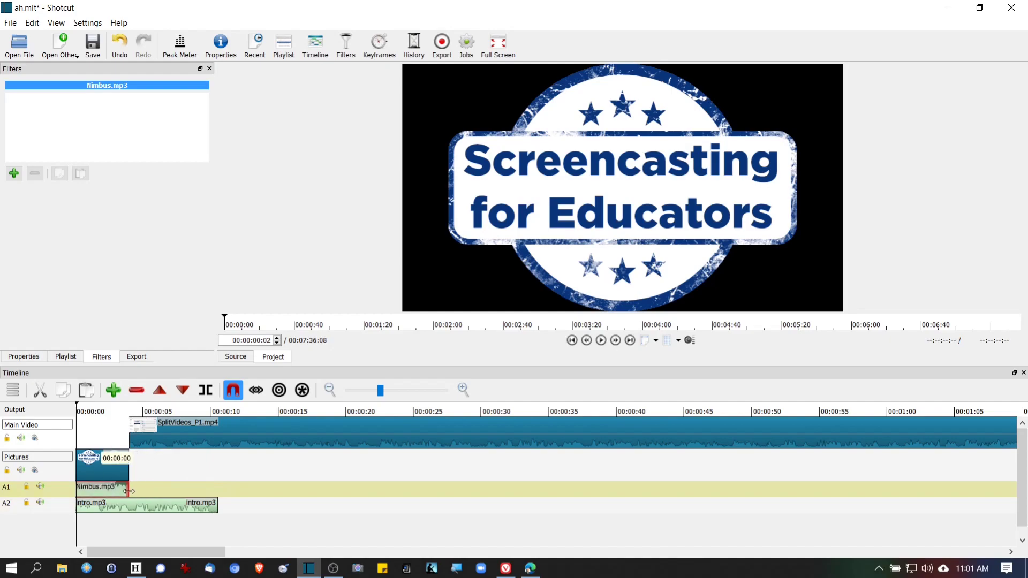
pyautogui.moveTo(153, 512)
pyautogui.mouseDown()
pyautogui.moveTo(179, 509)
pyautogui.moveTo(164, 512)
pyautogui.mouseUp()
# Shift the main video to start where intro.mp3 ends, and extend the title picture to meet the video's start
pyautogui.moveTo(145, 441); pyautogui.dragTo(292, 451)
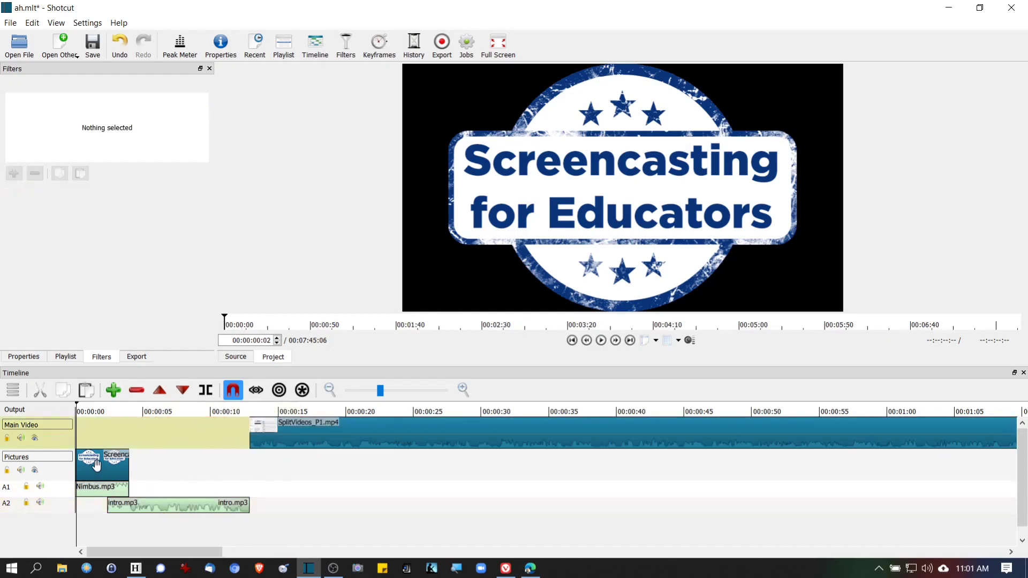
pyautogui.click(127, 469)
pyautogui.moveTo(128, 468); pyautogui.dragTo(254, 458)
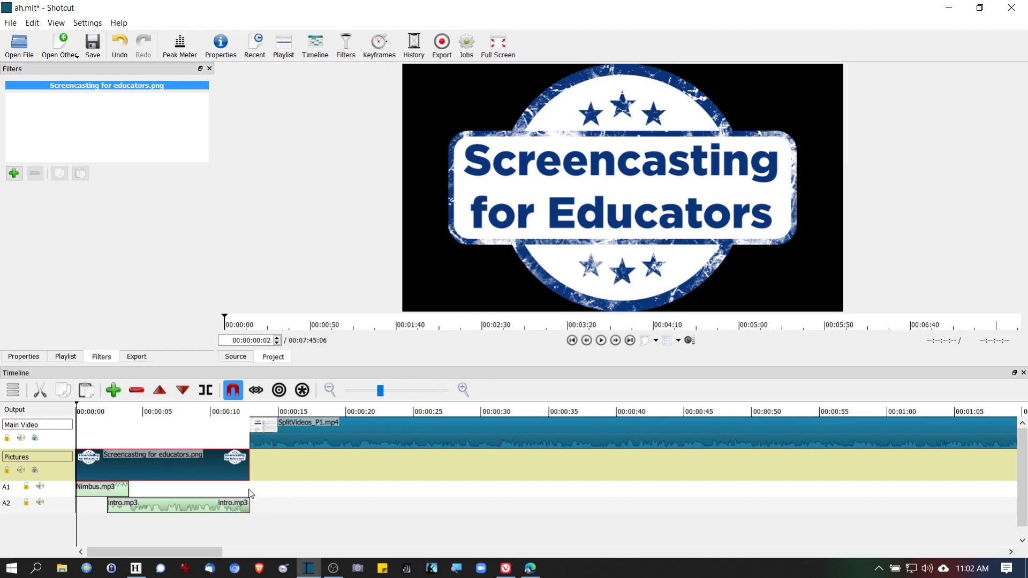
# Examine how the title picture, intro.mp3 and main video meet on an enlarged timeline, and play the opening from the start
pyautogui.moveTo(381, 391); pyautogui.dragTo(406, 396)
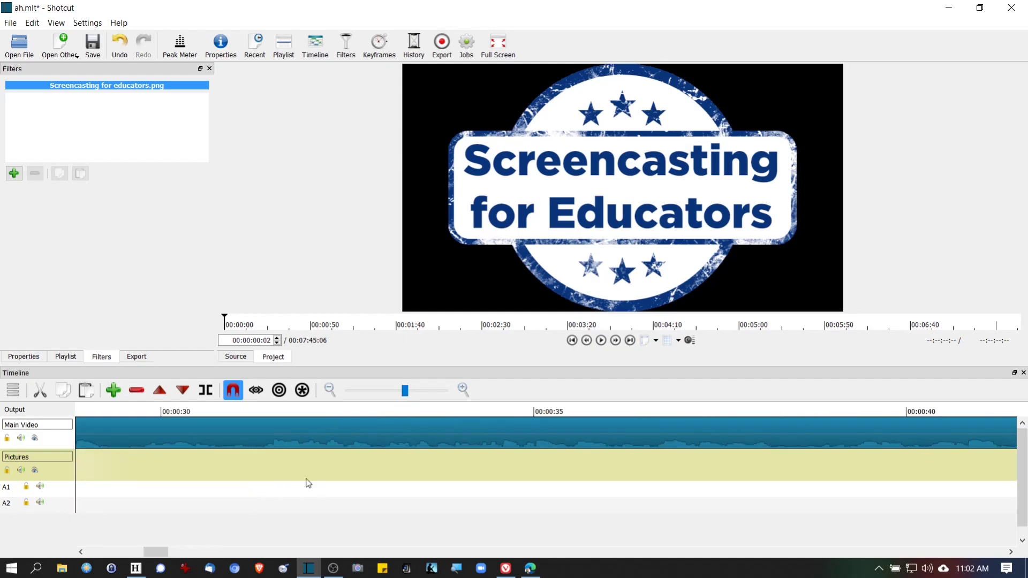
pyautogui.moveTo(160, 552); pyautogui.dragTo(120, 551)
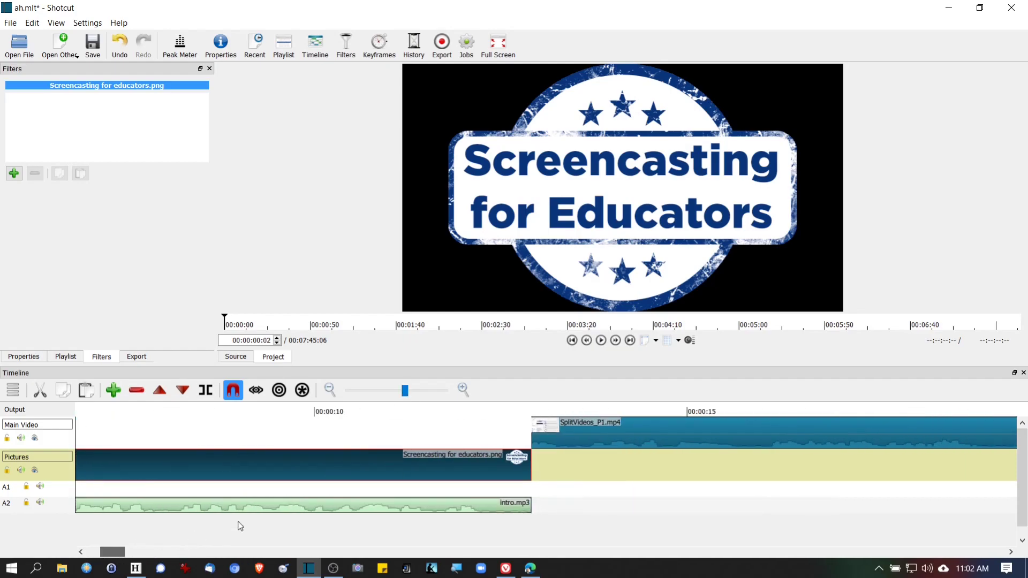
pyautogui.moveTo(602, 366); pyautogui.dragTo(600, 229)
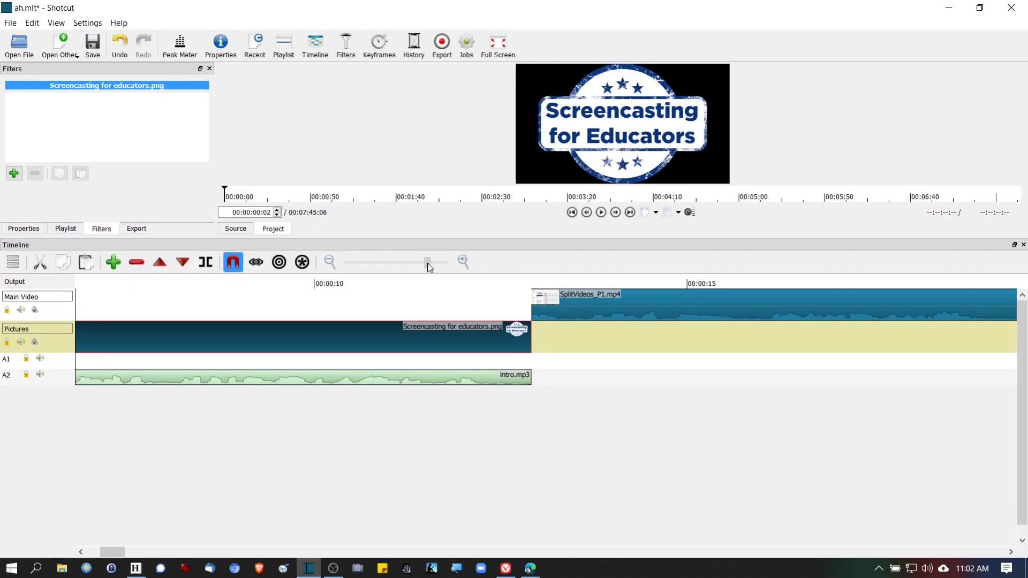
pyautogui.click(428, 266)
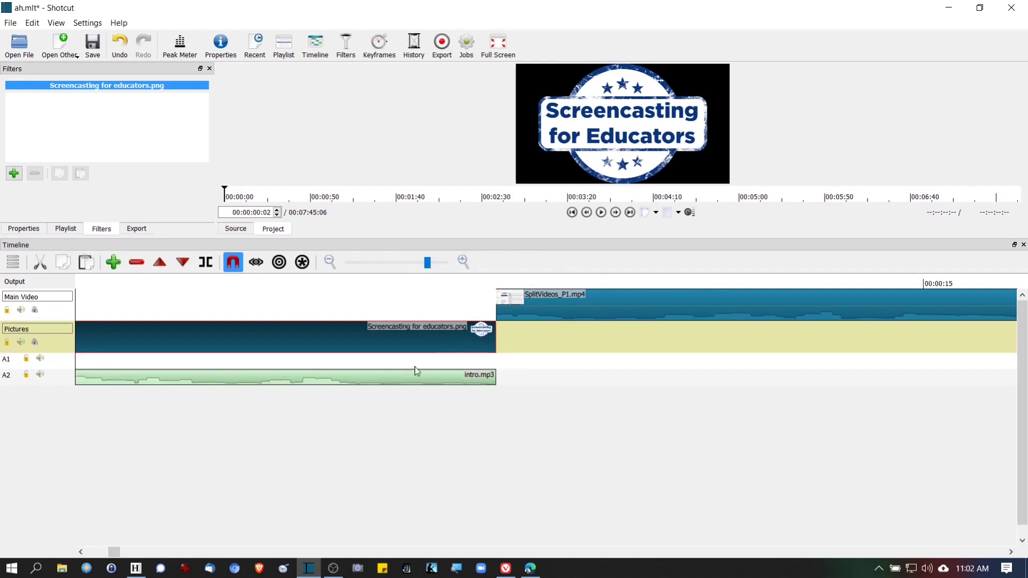
pyautogui.scroll(12, 188, 377)
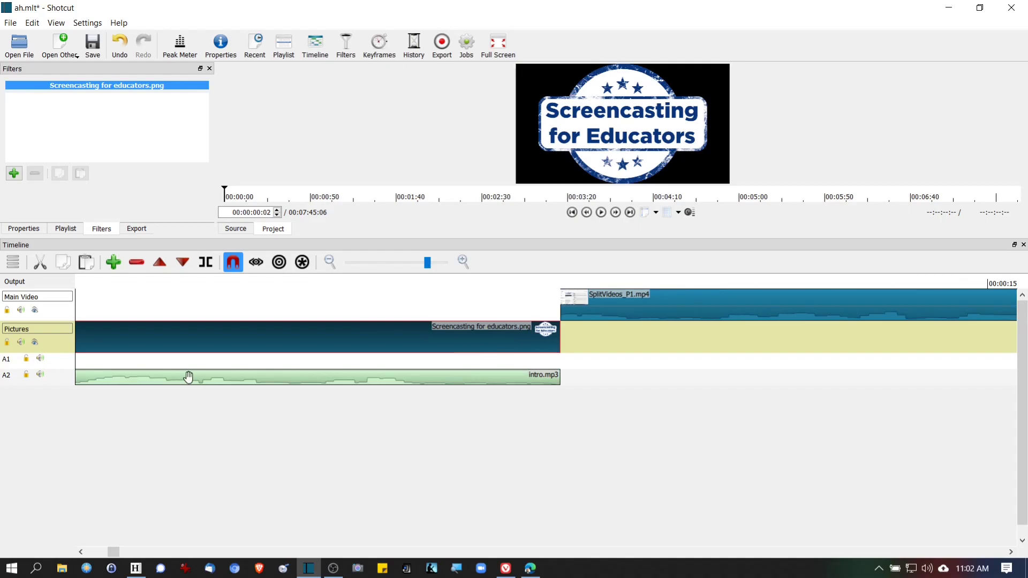
pyautogui.scroll(20, 195, 383)
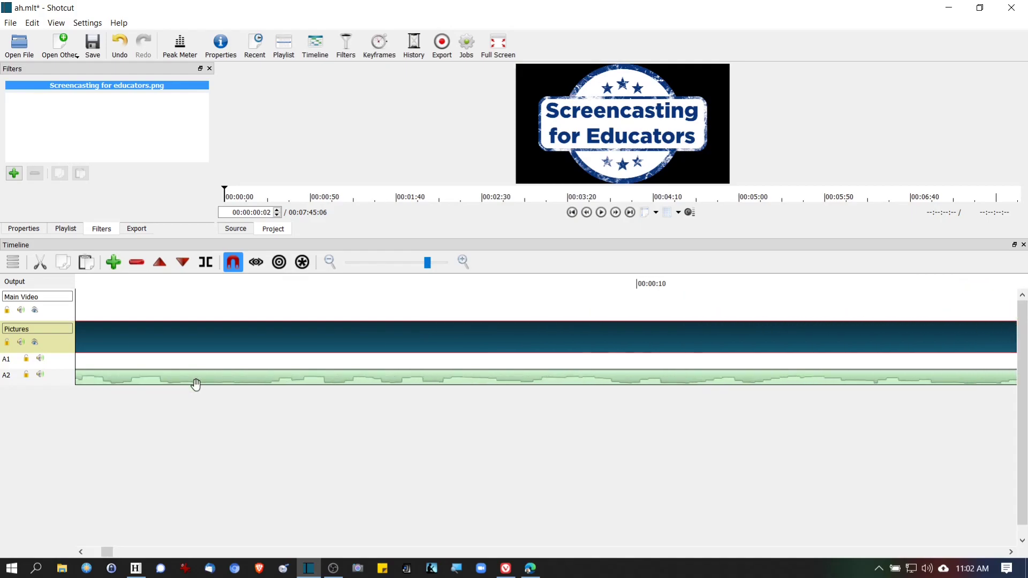
pyautogui.click(385, 263)
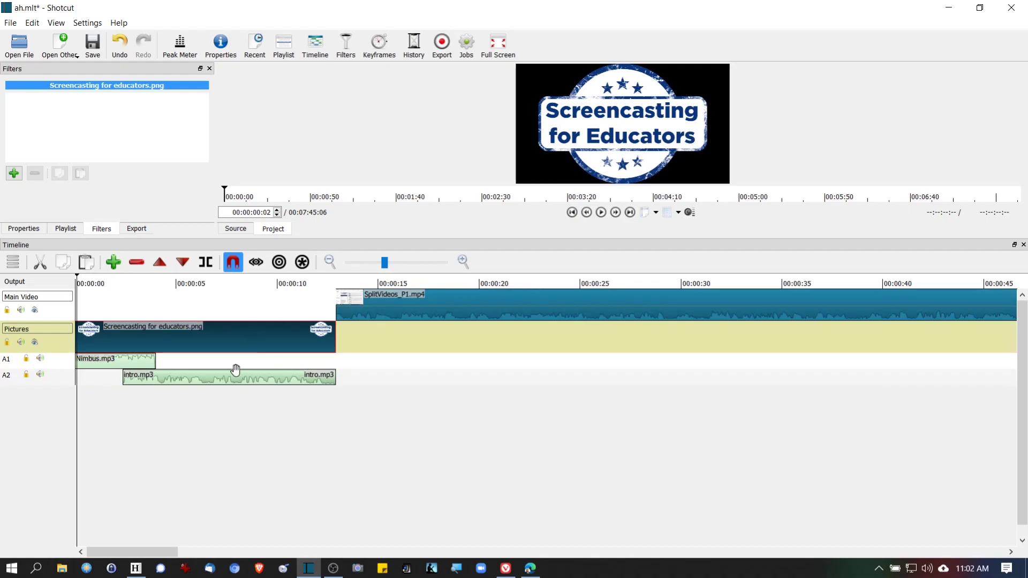
pyautogui.click(600, 213)
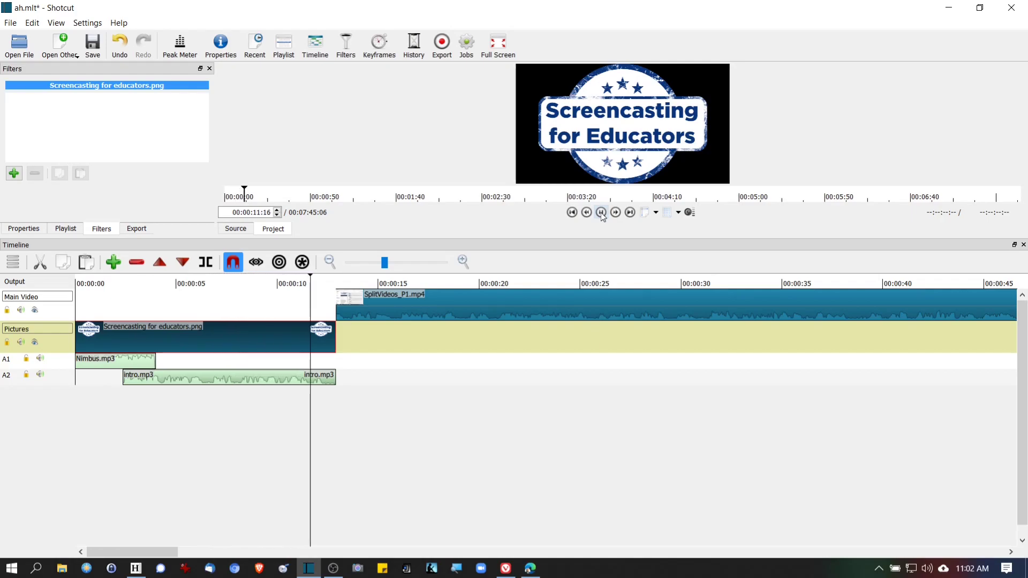
# Stop playback, shift the main video to start about 14 seconds in, and set the playhead at the end of intro.mp3
pyautogui.click(600, 213)
pyautogui.moveTo(385, 310); pyautogui.dragTo(412, 316)
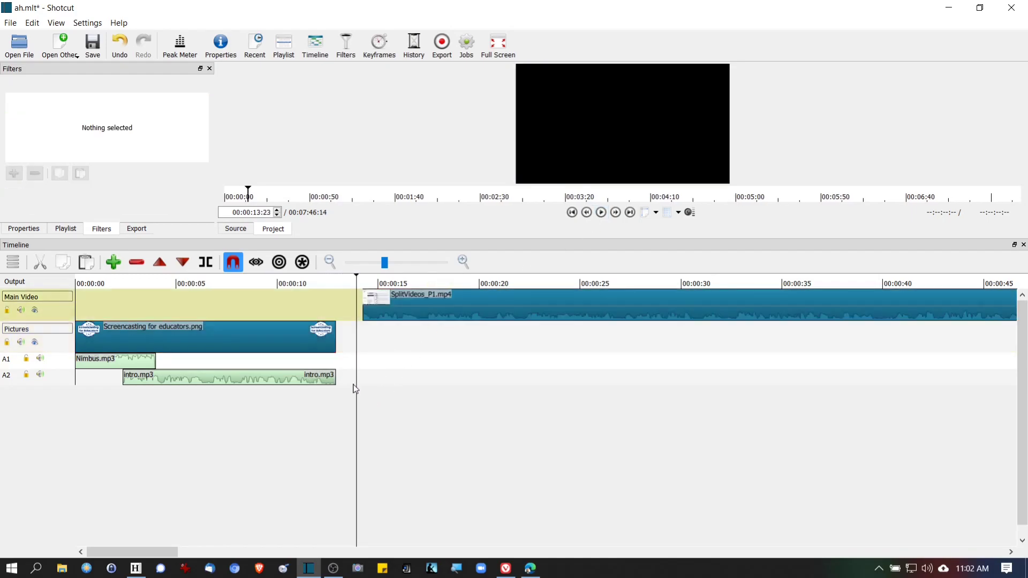
pyautogui.click(340, 360)
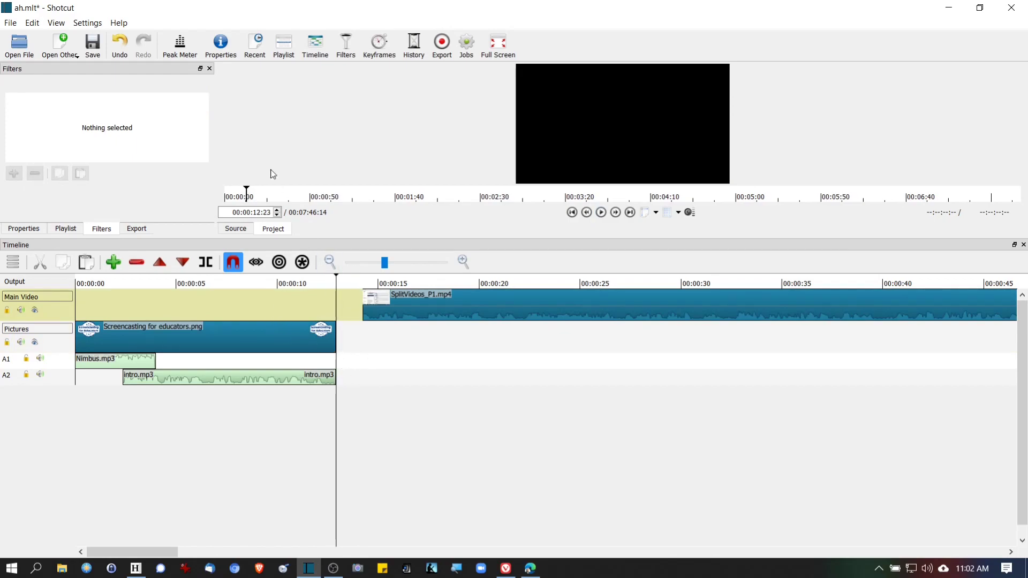
# Open Safety_Net_FadeIn_Ding.mp3 from the CFMusic folder in Google Drive and place it on track A1 where intro.mp3 ends
pyautogui.click(24, 46)
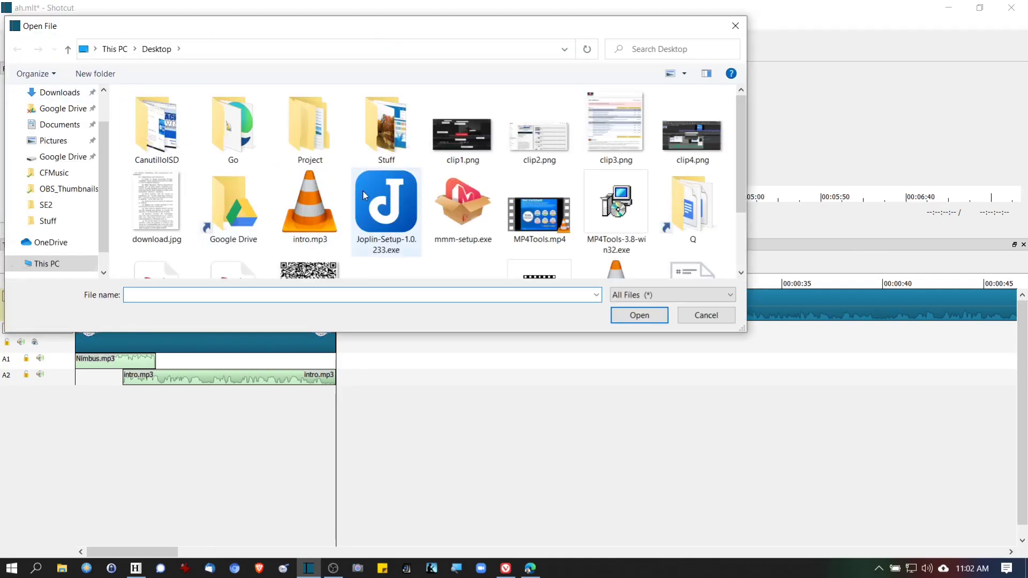
pyautogui.click(67, 108)
pyautogui.doubleClick(153, 143)
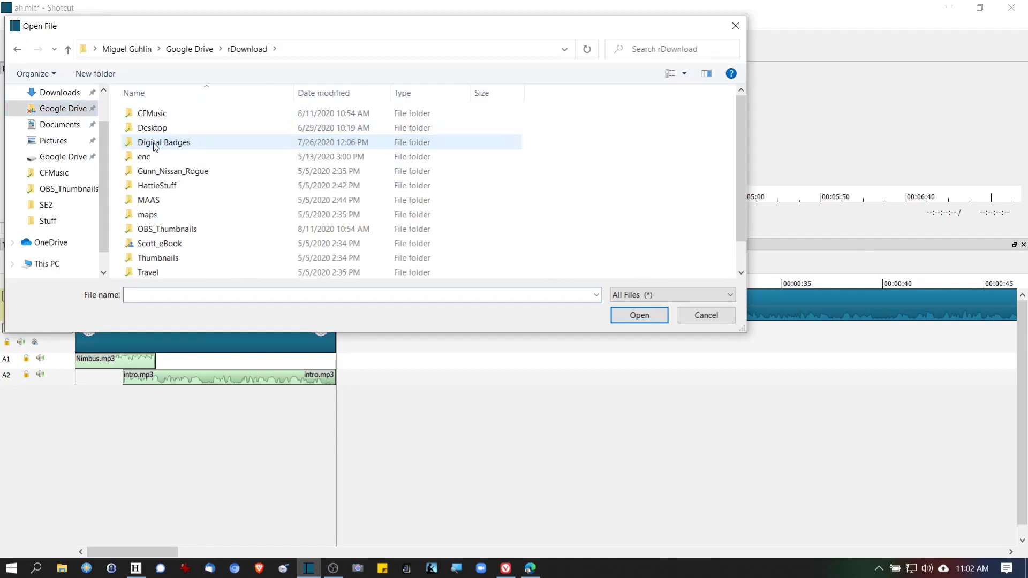
pyautogui.click(165, 116)
pyautogui.doubleClick(165, 116)
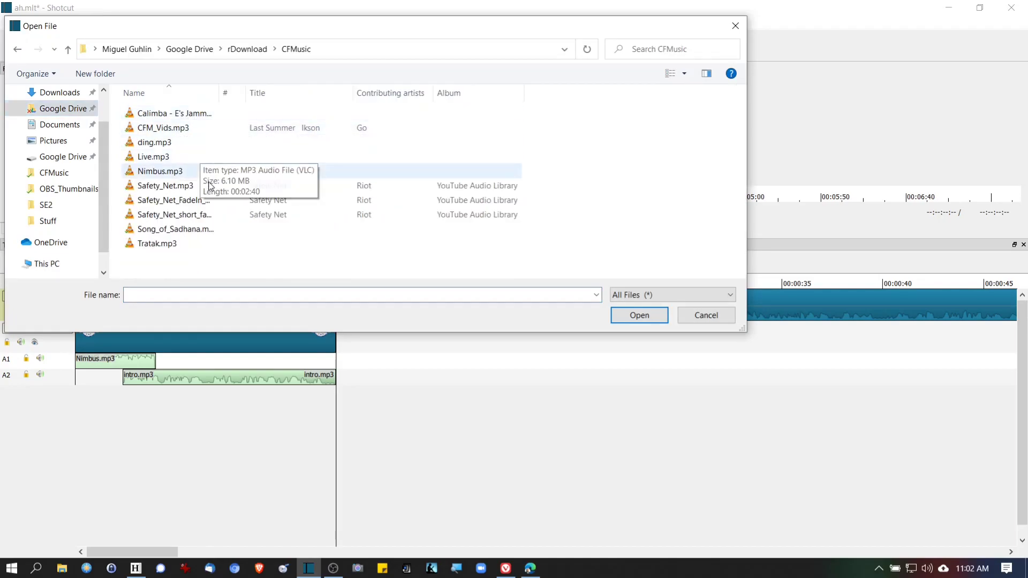
pyautogui.click(200, 218)
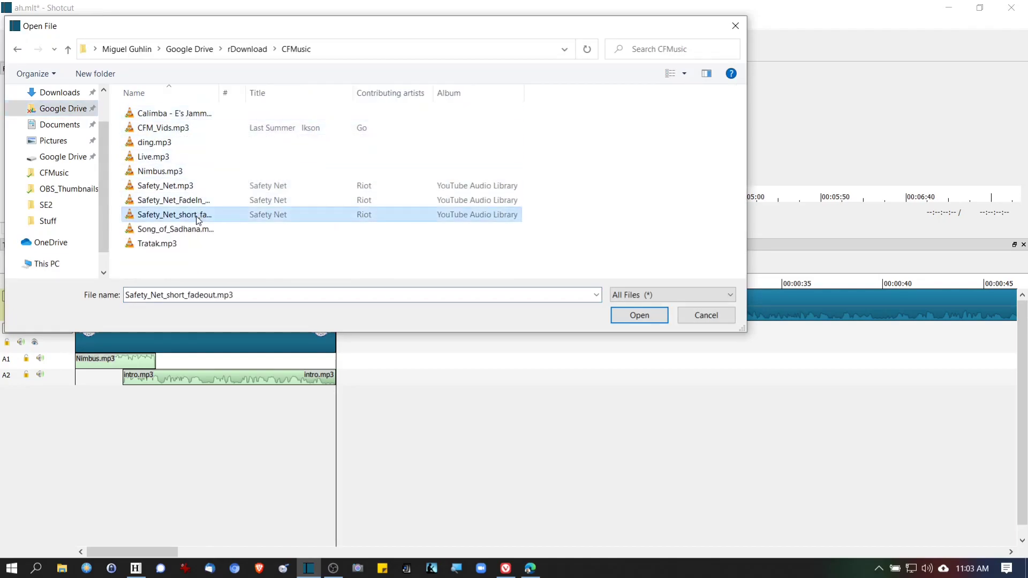
pyautogui.click(191, 203)
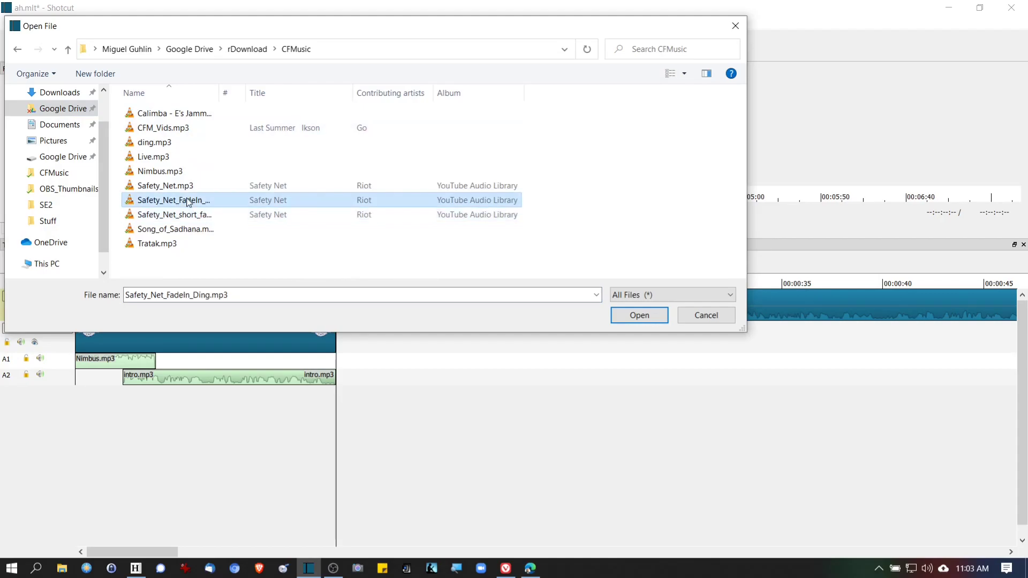
pyautogui.click(639, 316)
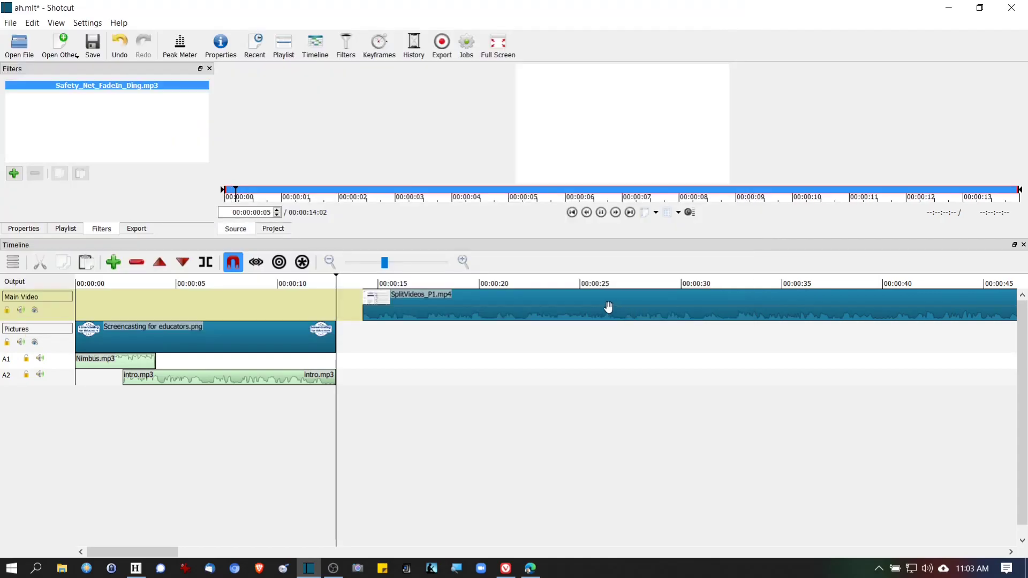
pyautogui.moveTo(581, 163); pyautogui.dragTo(340, 363)
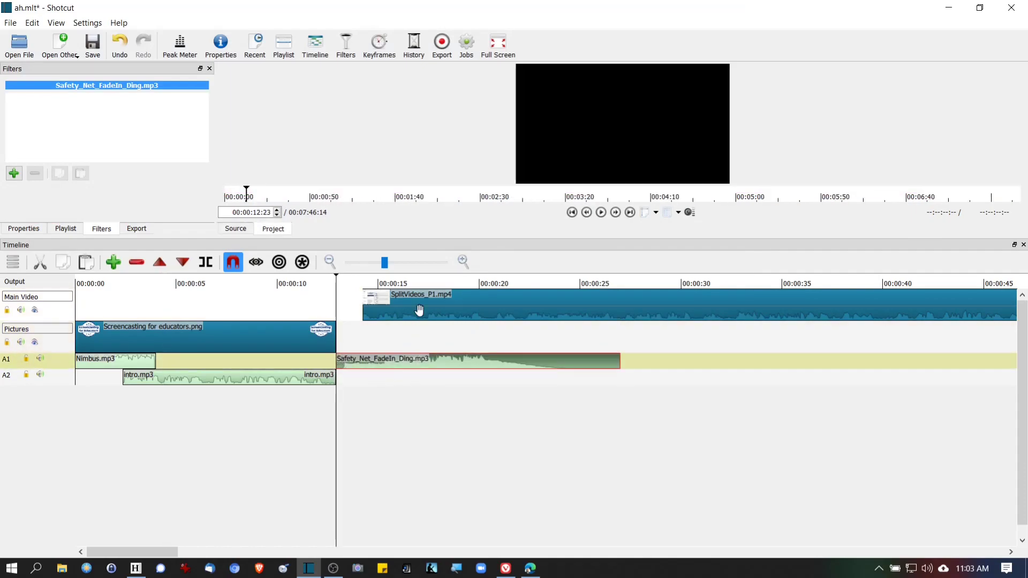
# Shift the main video to start about 21 seconds in, and extend the title picture to meet it, playing the transition to check
pyautogui.moveTo(476, 314); pyautogui.dragTo(581, 308)
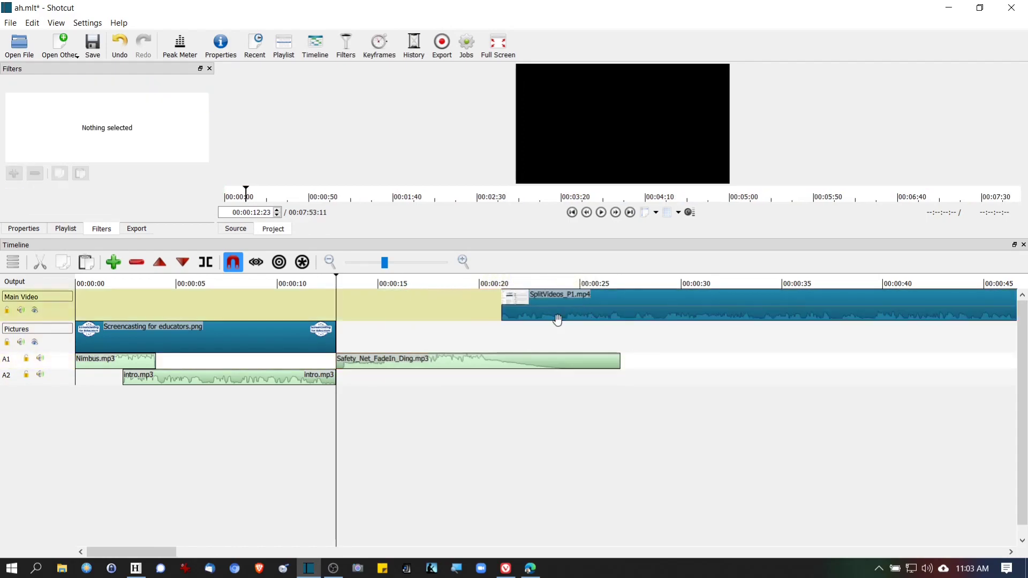
pyautogui.click(600, 213)
pyautogui.moveTo(337, 329); pyautogui.dragTo(508, 329)
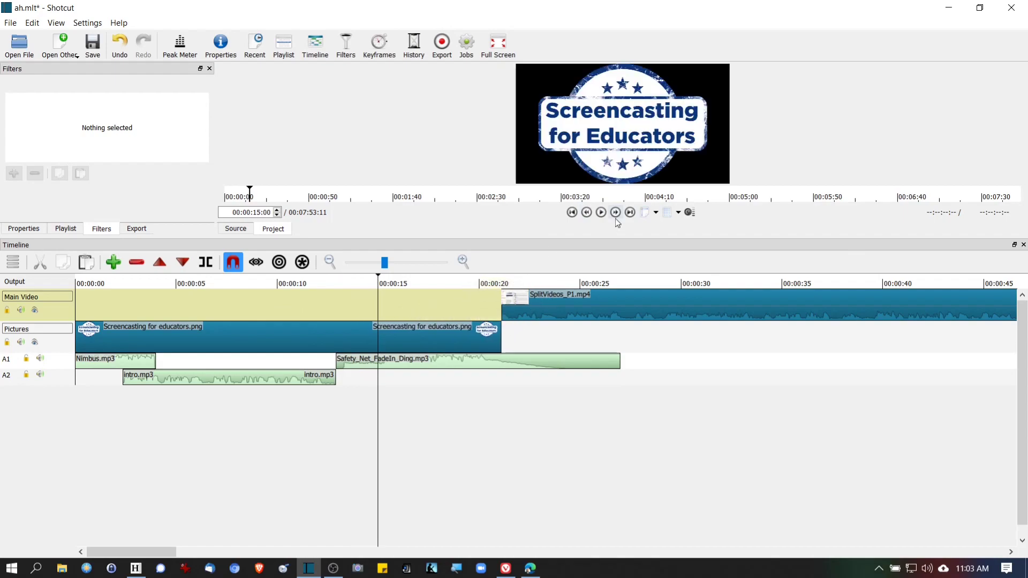
pyautogui.click(601, 212)
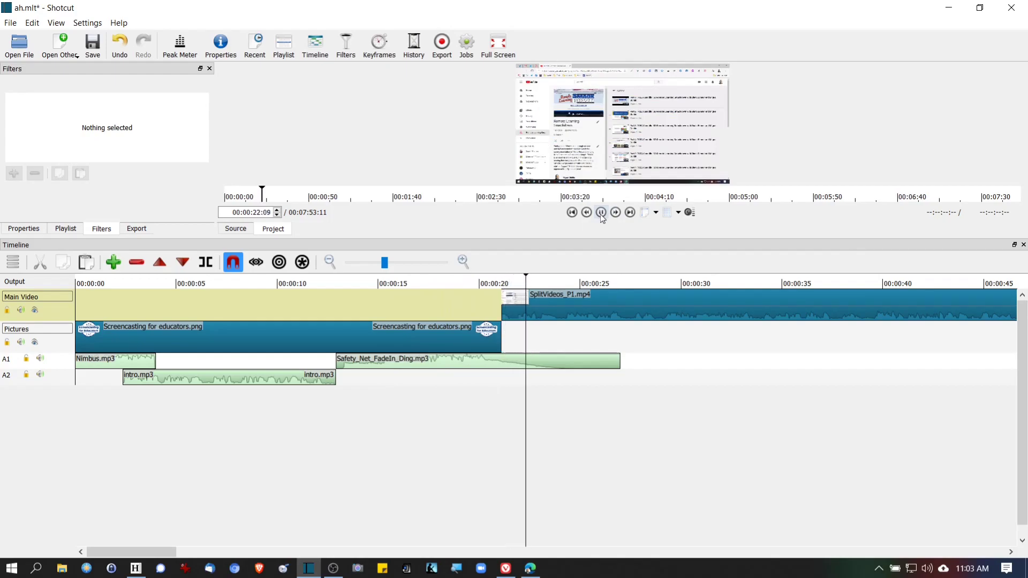
pyautogui.click(601, 212)
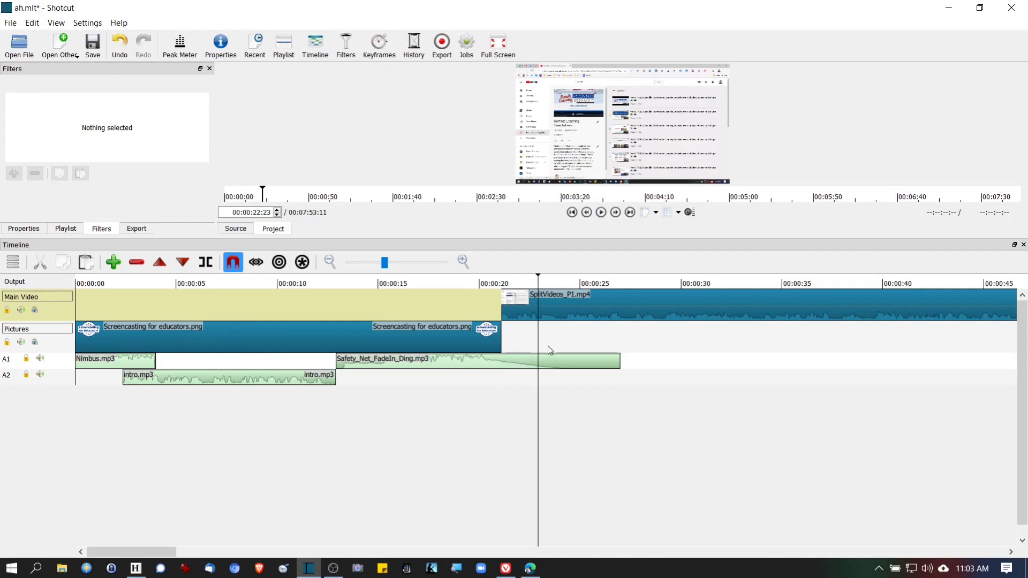
# Copy the opening Nimbus.mp3 clip and paste it on track A1 at the end of the main video
pyautogui.click(123, 363)
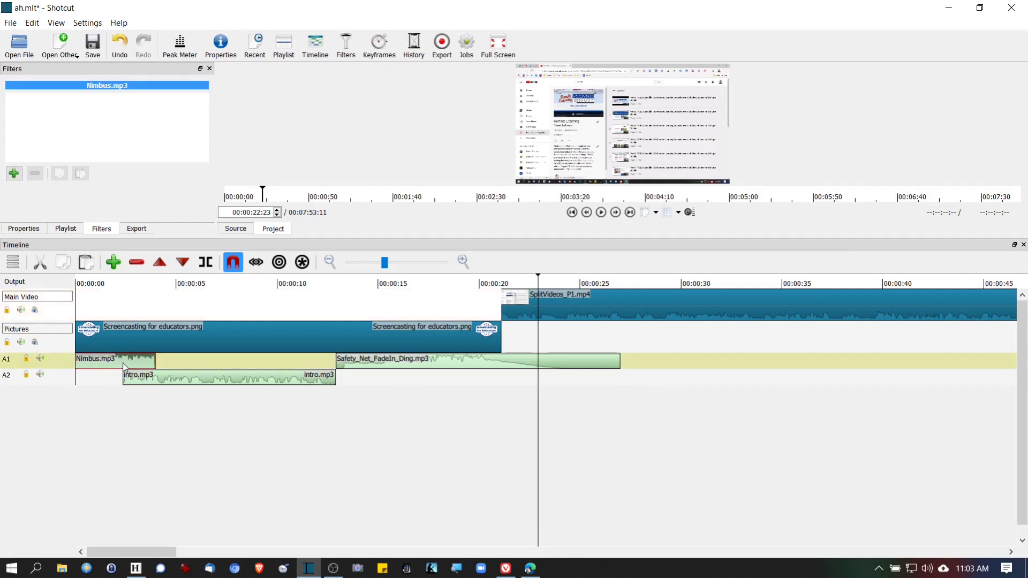
pyautogui.rightClick(123, 363)
pyautogui.click(137, 385)
pyautogui.moveTo(149, 551); pyautogui.dragTo(965, 528)
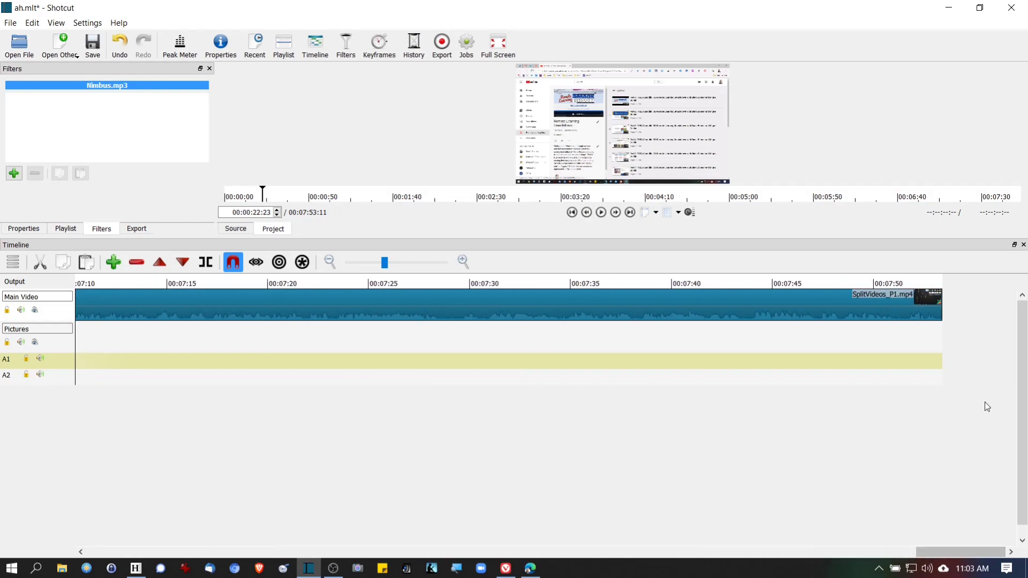
pyautogui.click(943, 336)
pyautogui.click(942, 336)
pyautogui.hotkey('ctrl', 'v')
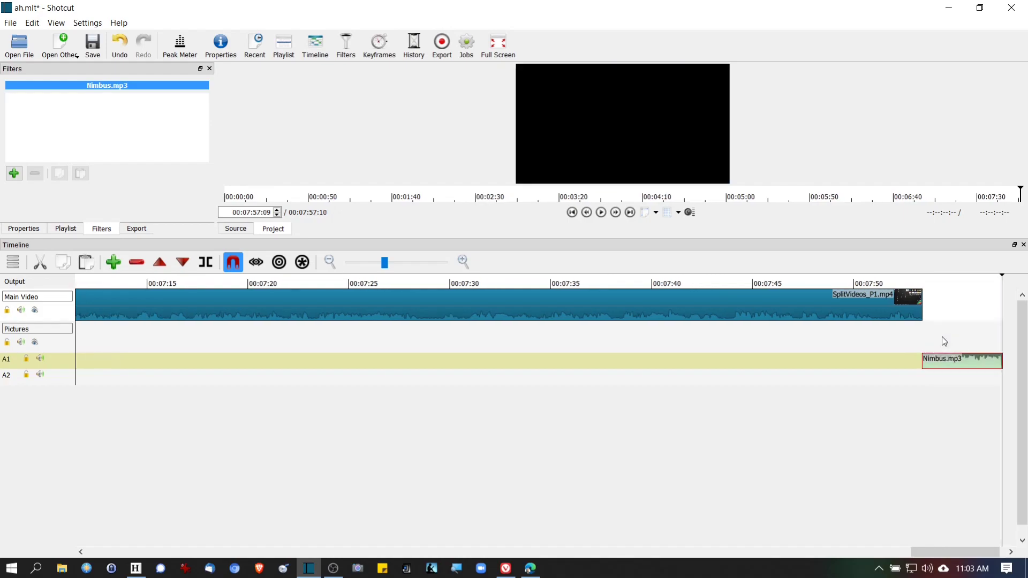
# Move the closing Nimbus.mp3 clip up to the Pictures track at the main video's end, and play the ending
pyautogui.moveTo(945, 359); pyautogui.dragTo(943, 337)
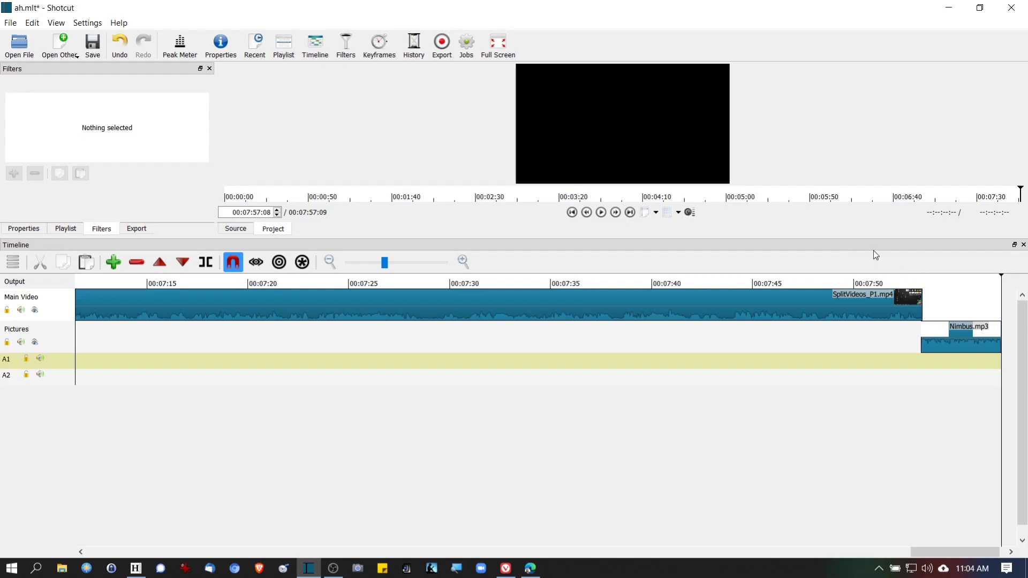
pyautogui.click(867, 283)
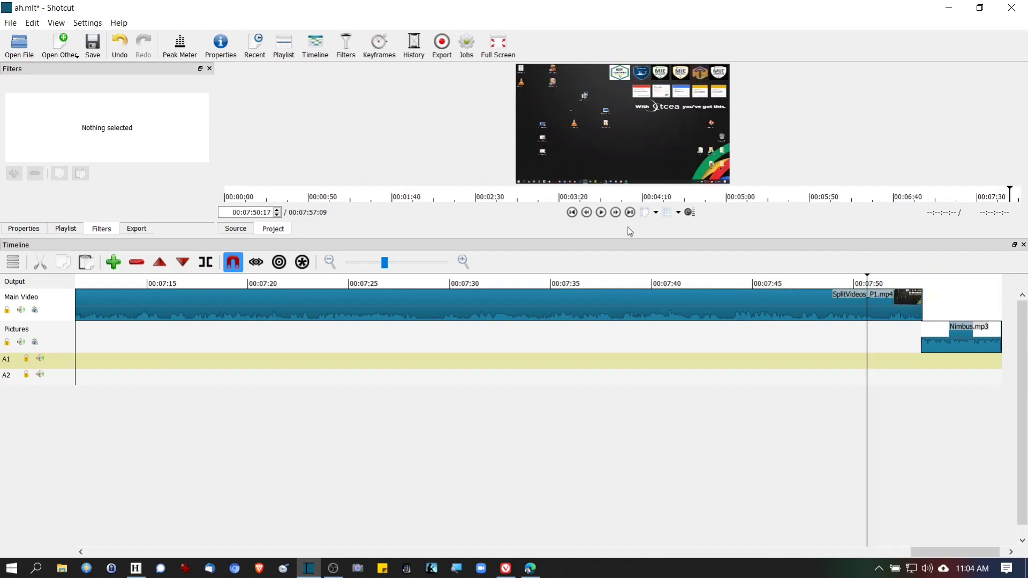
pyautogui.click(602, 213)
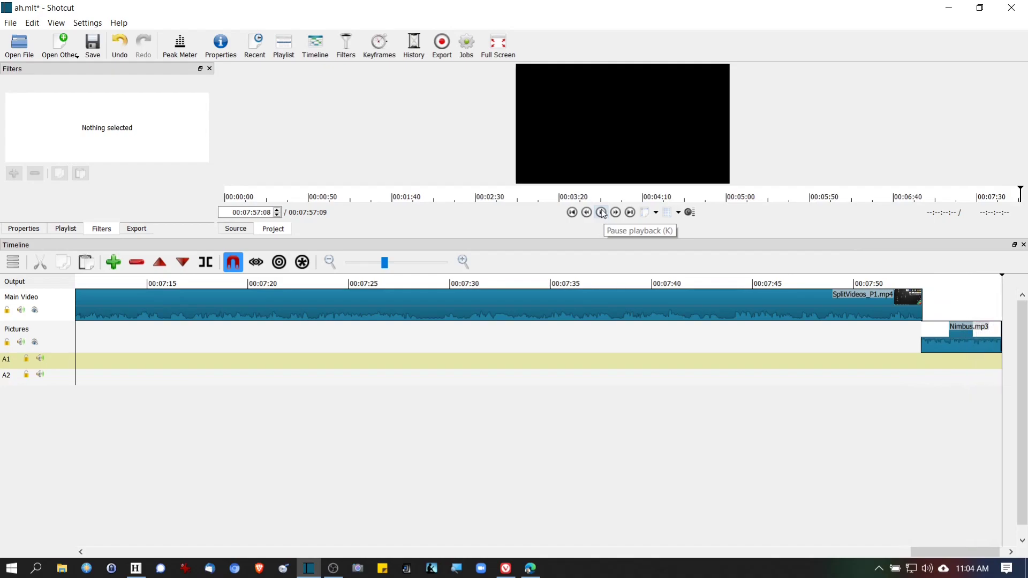
# Export the timeline with the default H.264/AAC settings to the Desktop as ah.mp4
pyautogui.moveTo(948, 553); pyautogui.dragTo(120, 543)
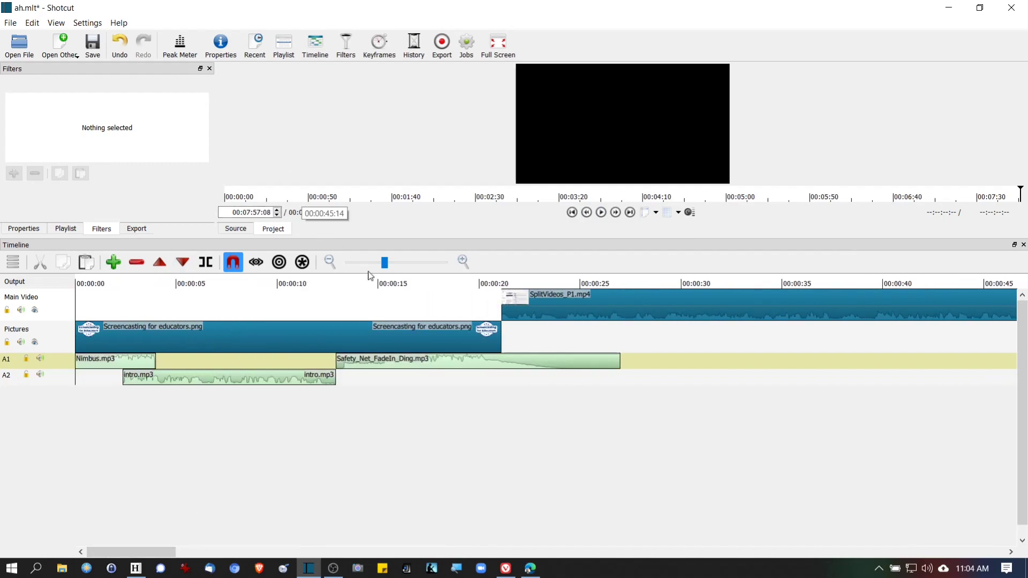
pyautogui.click(440, 51)
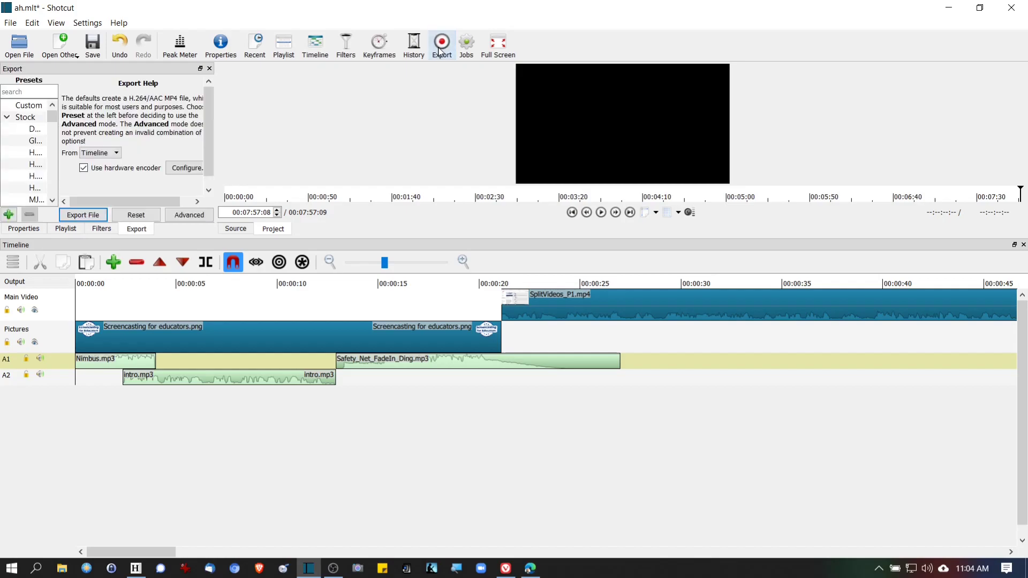
pyautogui.click(80, 216)
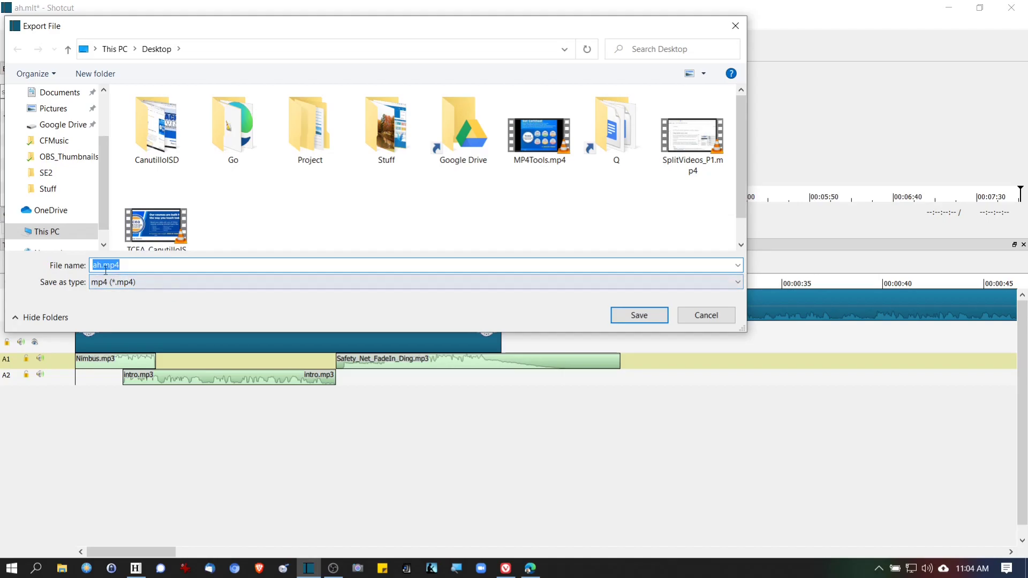
pyautogui.click(615, 314)
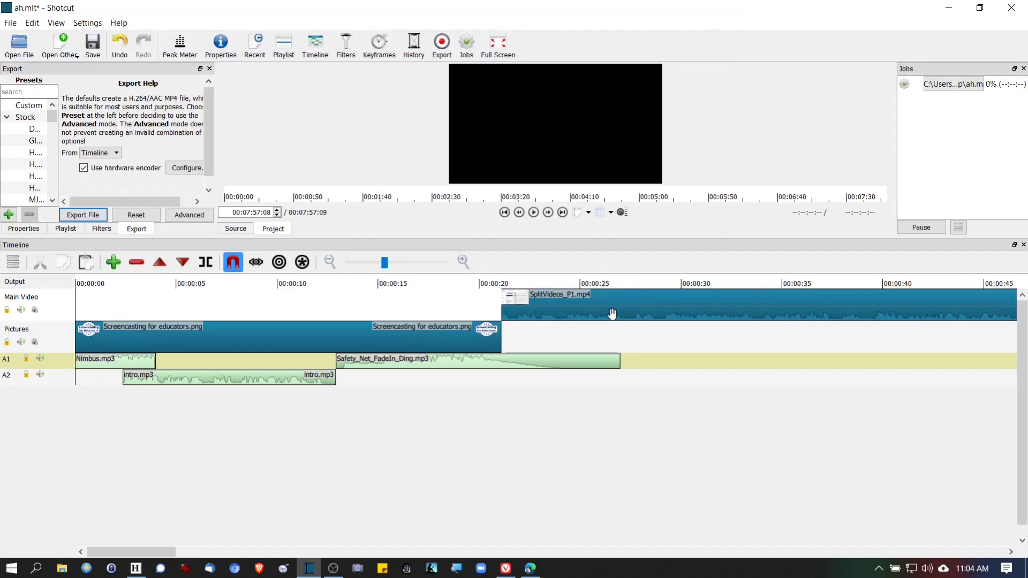